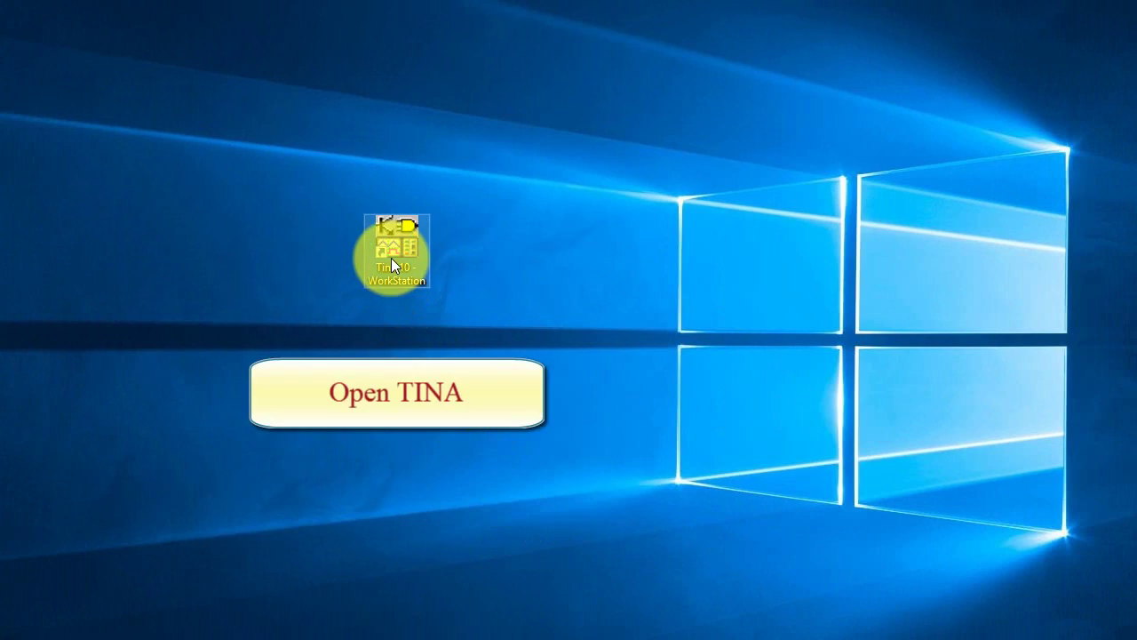
Launch TINA 10 WorkStation and start the New Macro Wizard.
{"action": "double_click", "coordinate": [391, 264]}
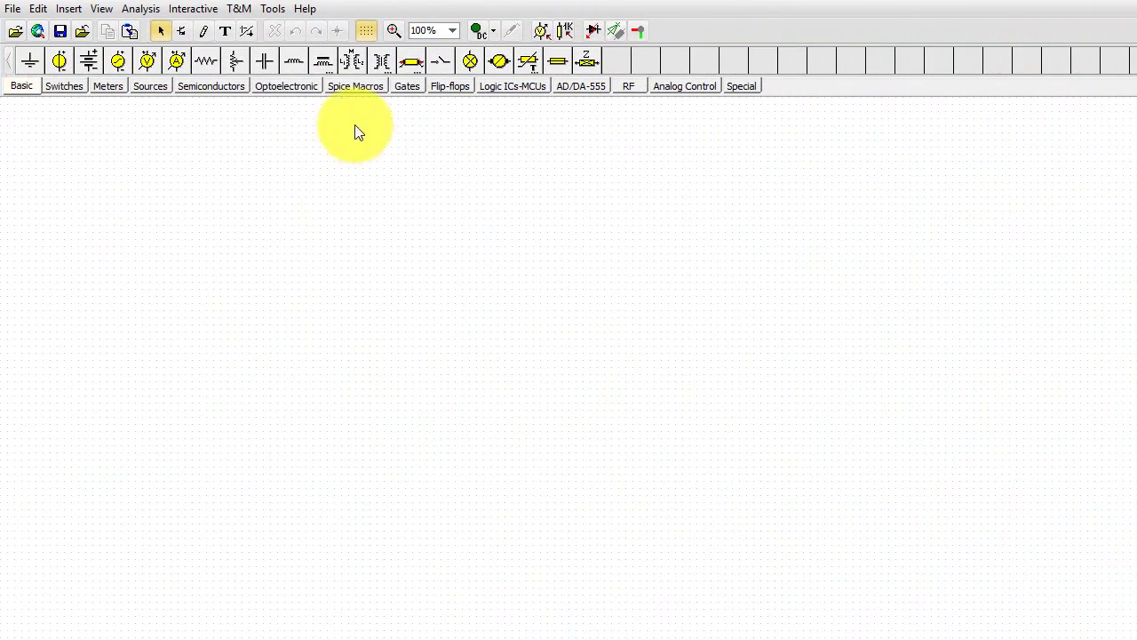
{"action": "left_click", "coordinate": [280, 16]}
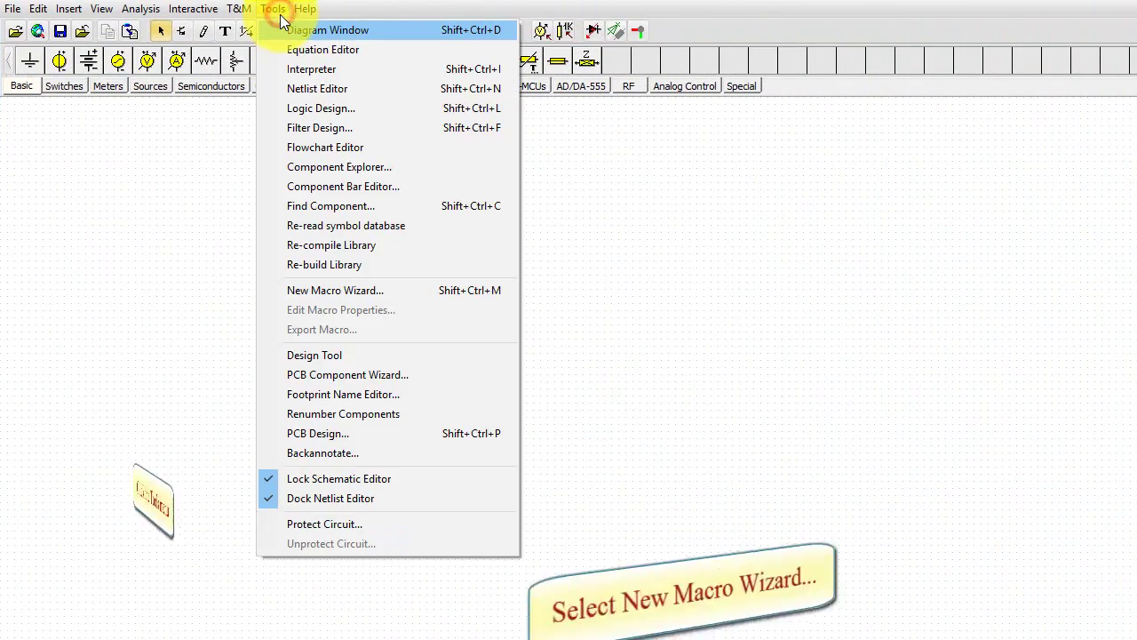
{"action": "left_click", "coordinate": [384, 292]}
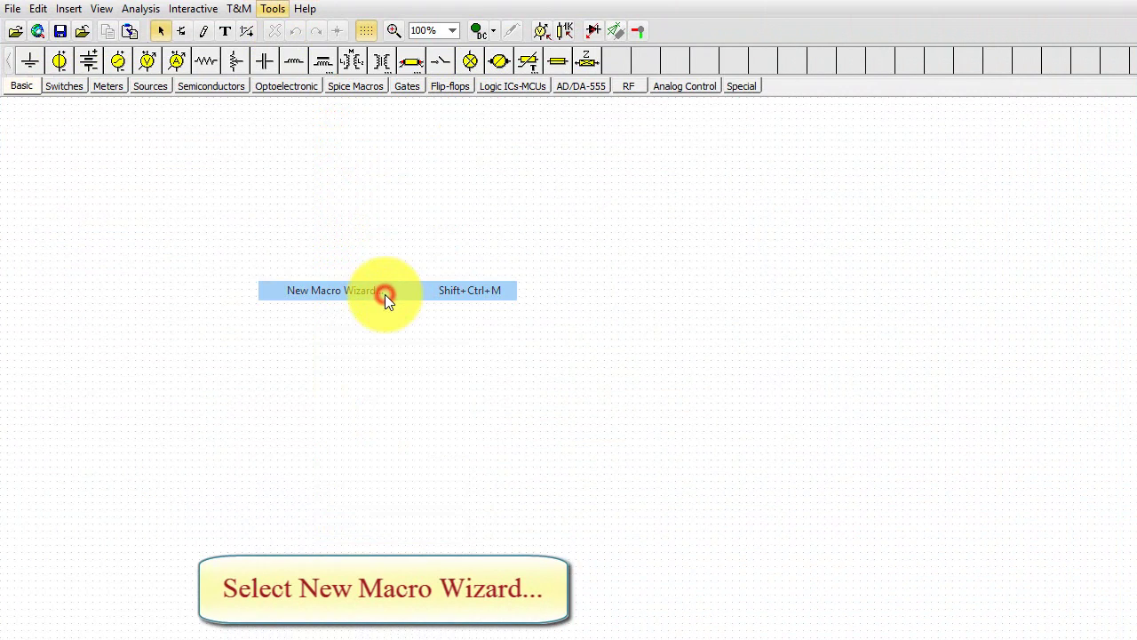
{"action": "left_click_drag", "start_coordinate": [762, 284], "coordinate": [406, 124]}
Name the macro JFET1 and set its source to From file.
{"action": "left_click_drag", "start_coordinate": [389, 204], "coordinate": [313, 199]}
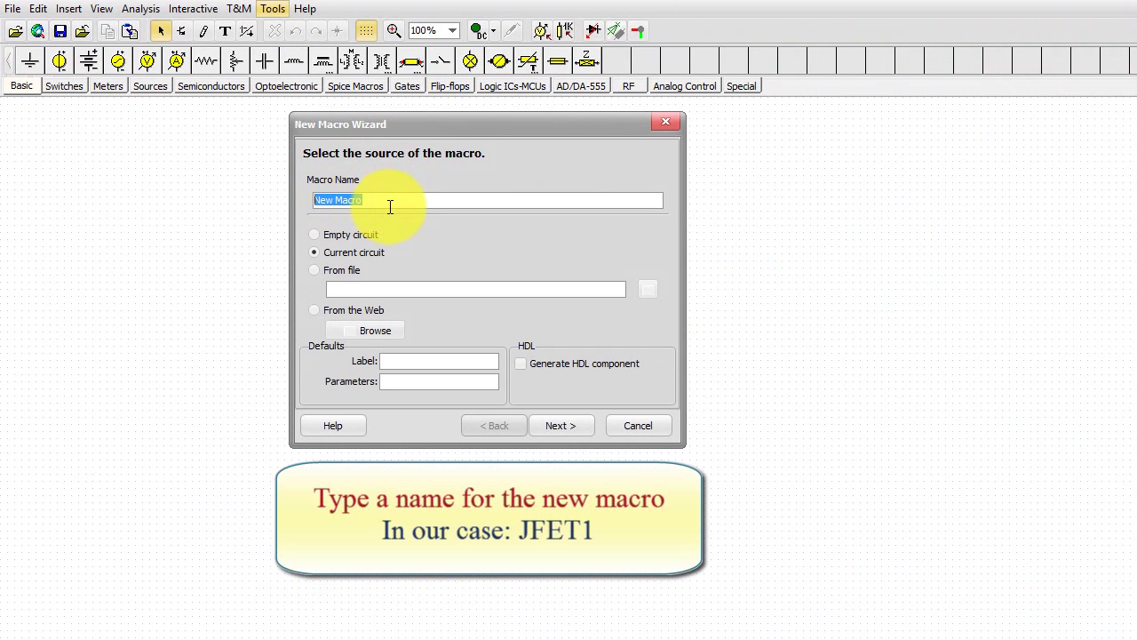
{"action": "type", "text": "JFET1"}
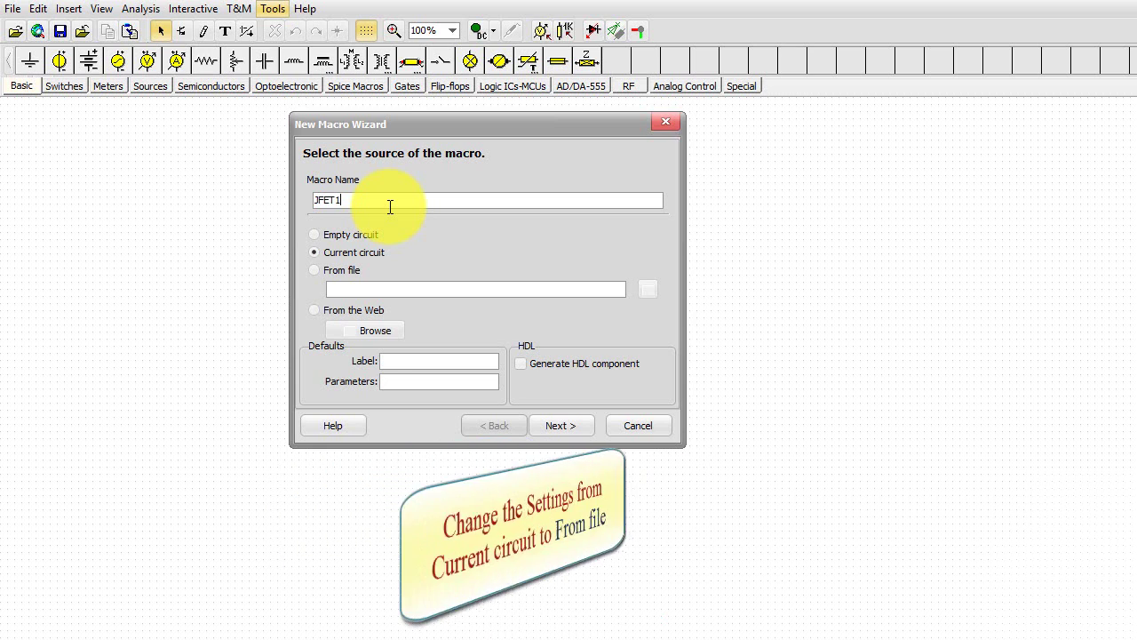
{"action": "left_click", "coordinate": [313, 270]}
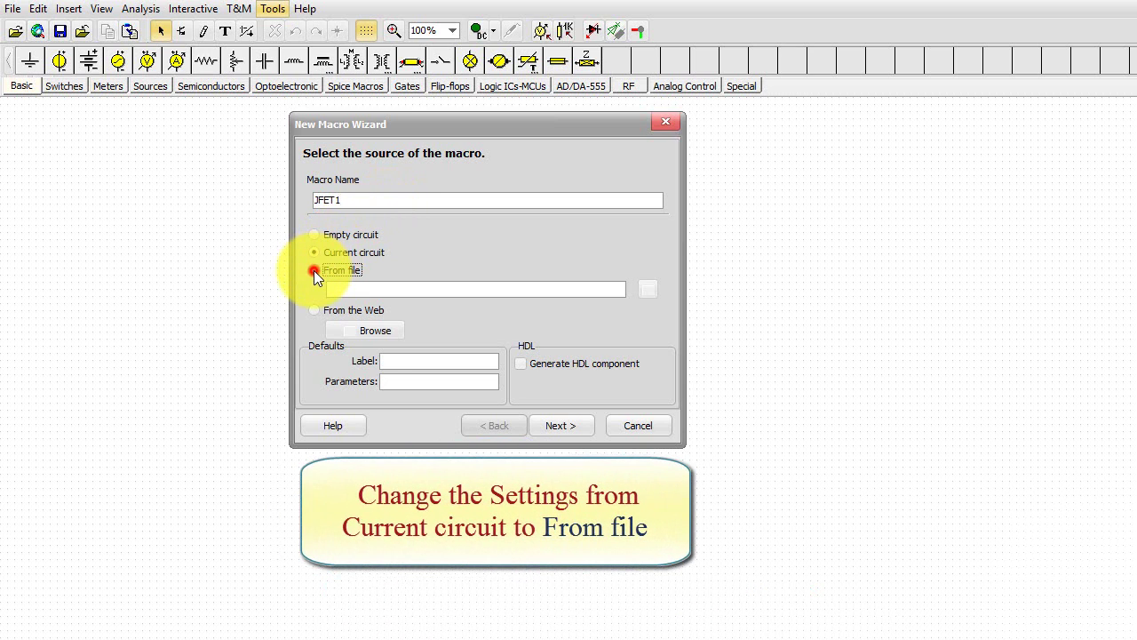
Browse from the TINA examples location into the Examples\Verilog-A folder.
{"action": "left_click", "coordinate": [647, 289]}
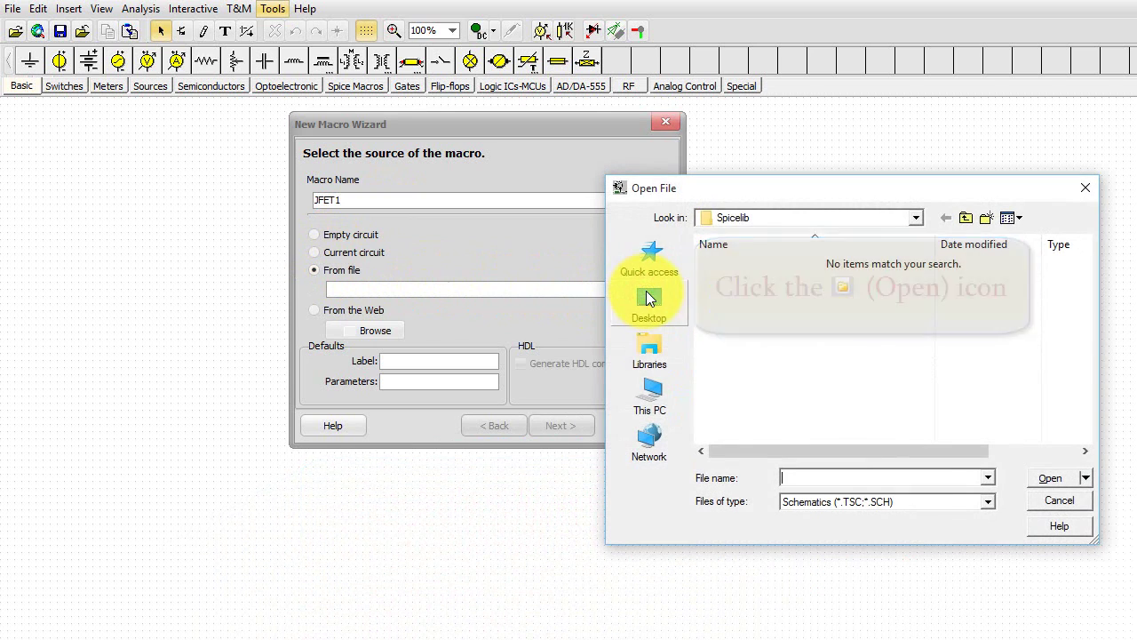
{"action": "left_click_drag", "start_coordinate": [756, 199], "coordinate": [392, 238]}
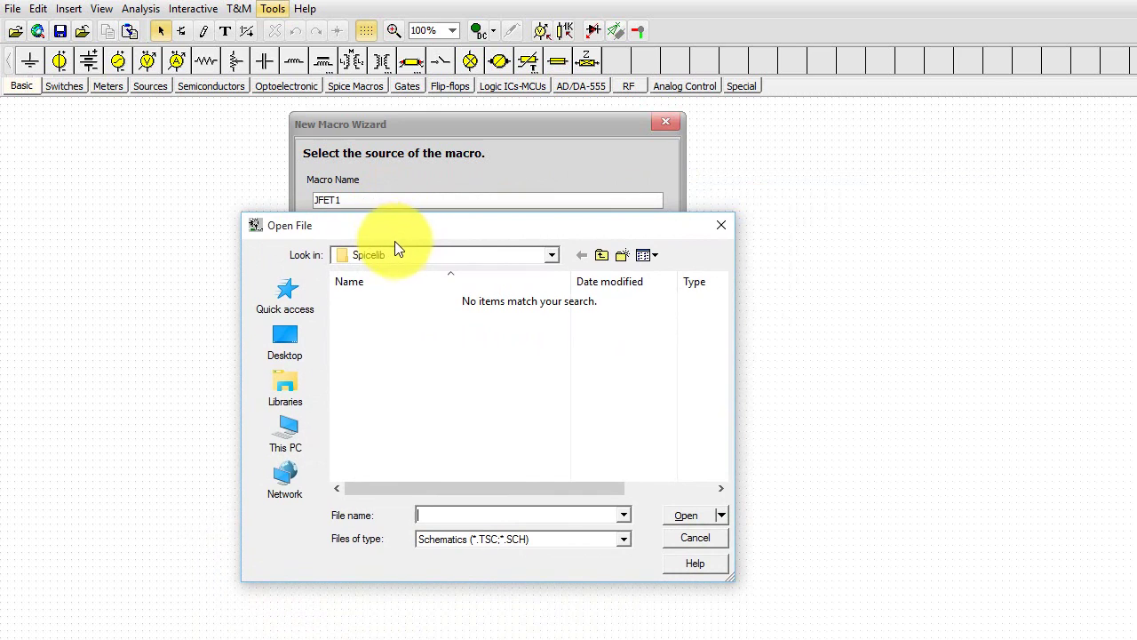
{"action": "left_click", "coordinate": [721, 515]}
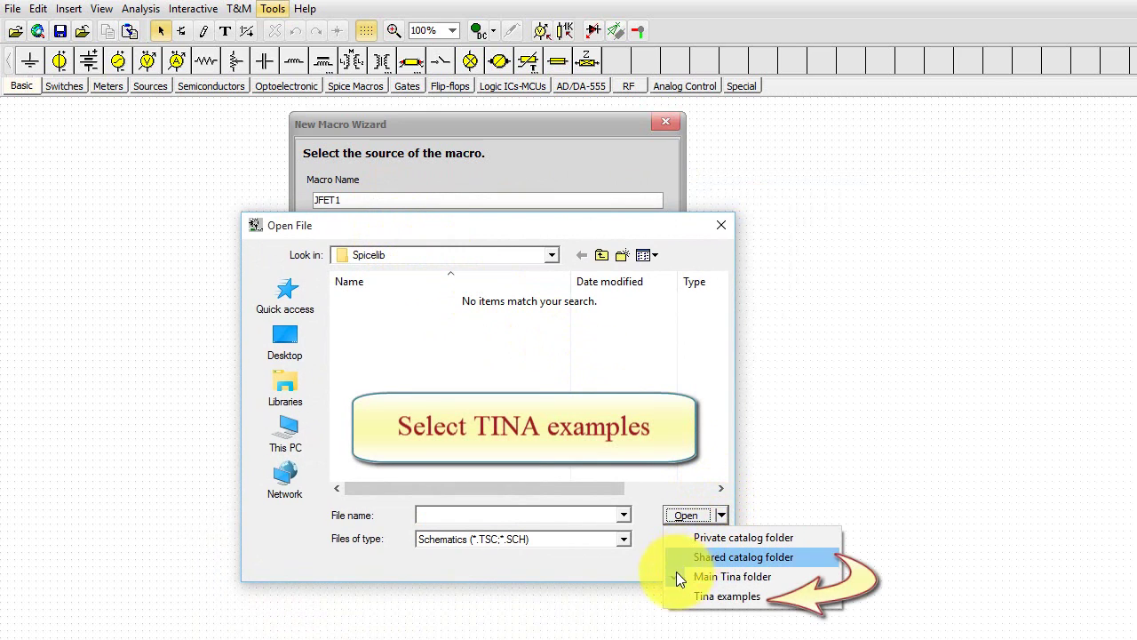
{"action": "left_click", "coordinate": [672, 603]}
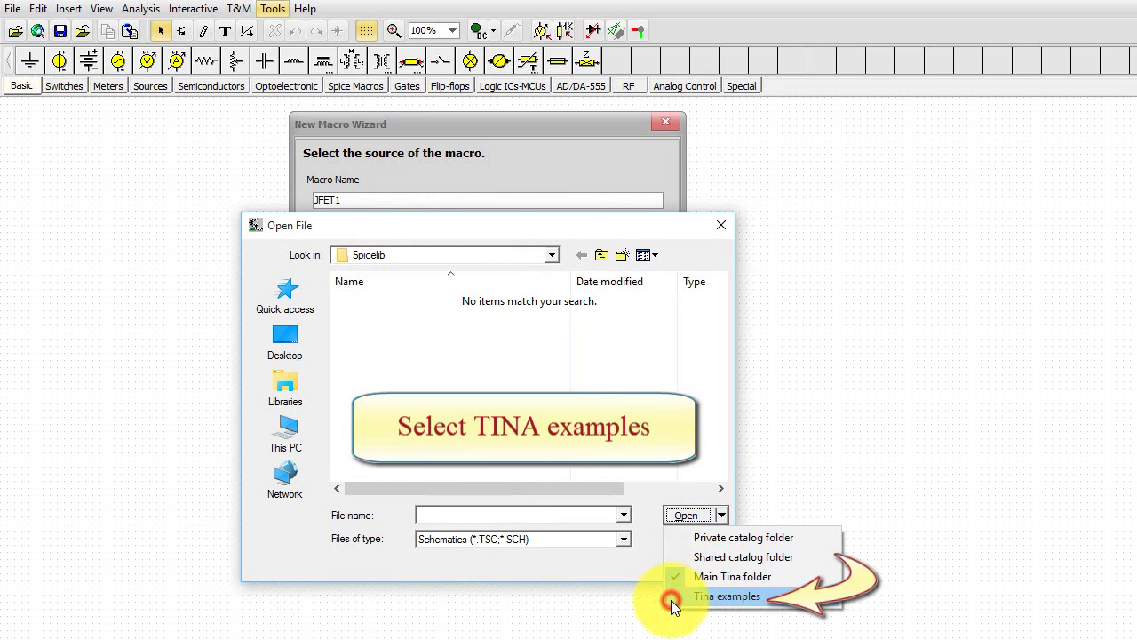
{"action": "left_click", "coordinate": [548, 255]}
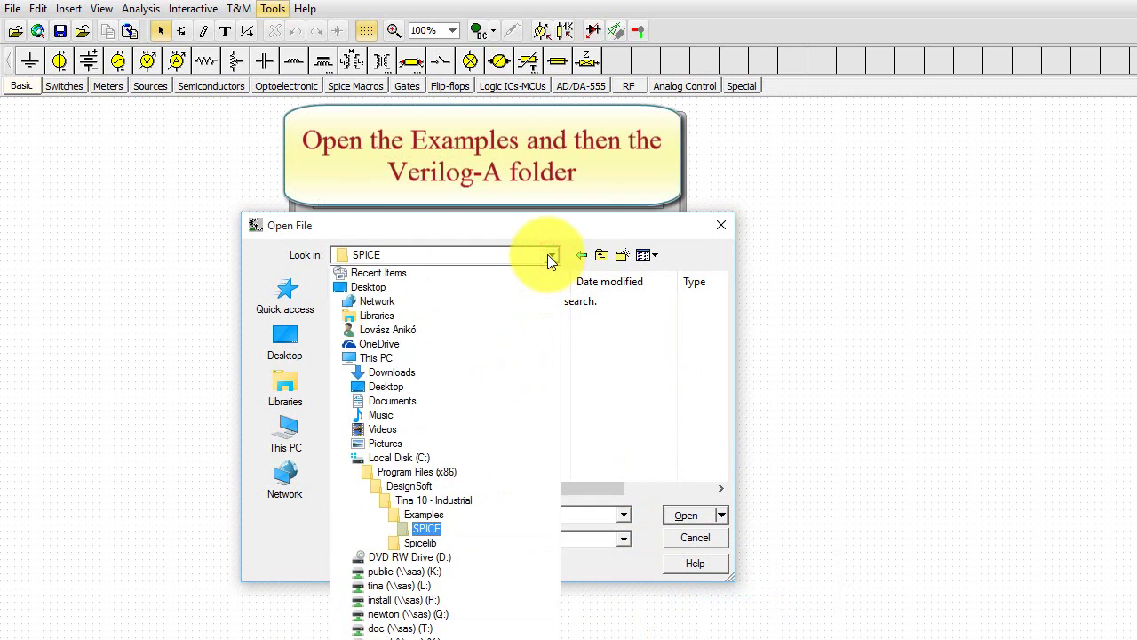
{"action": "left_click", "coordinate": [435, 514]}
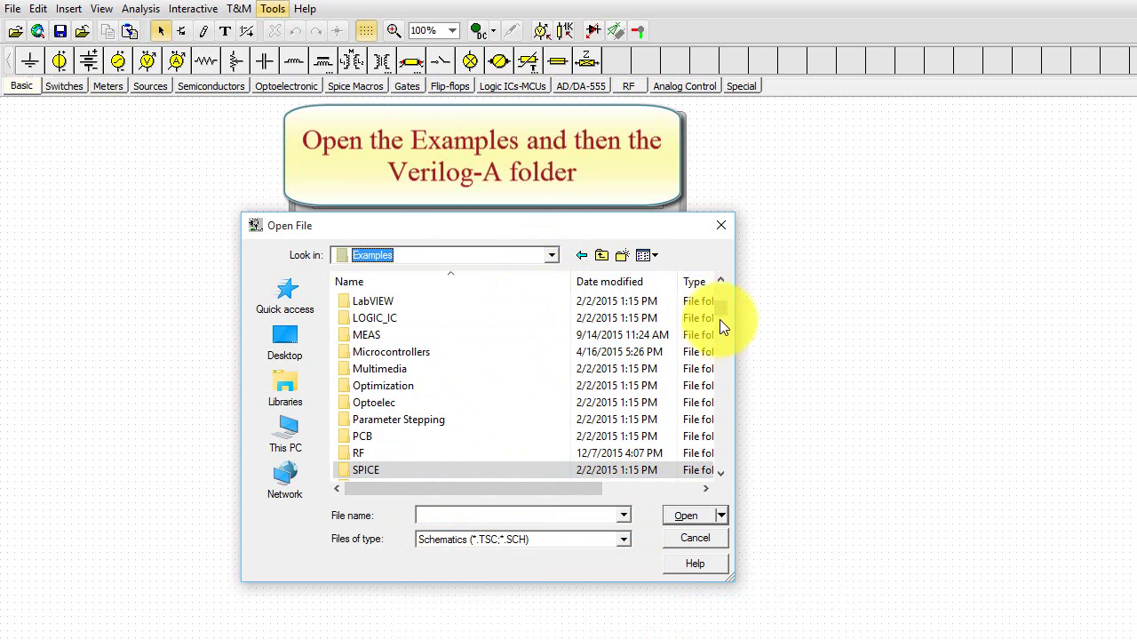
{"action": "left_click", "coordinate": [720, 315]}
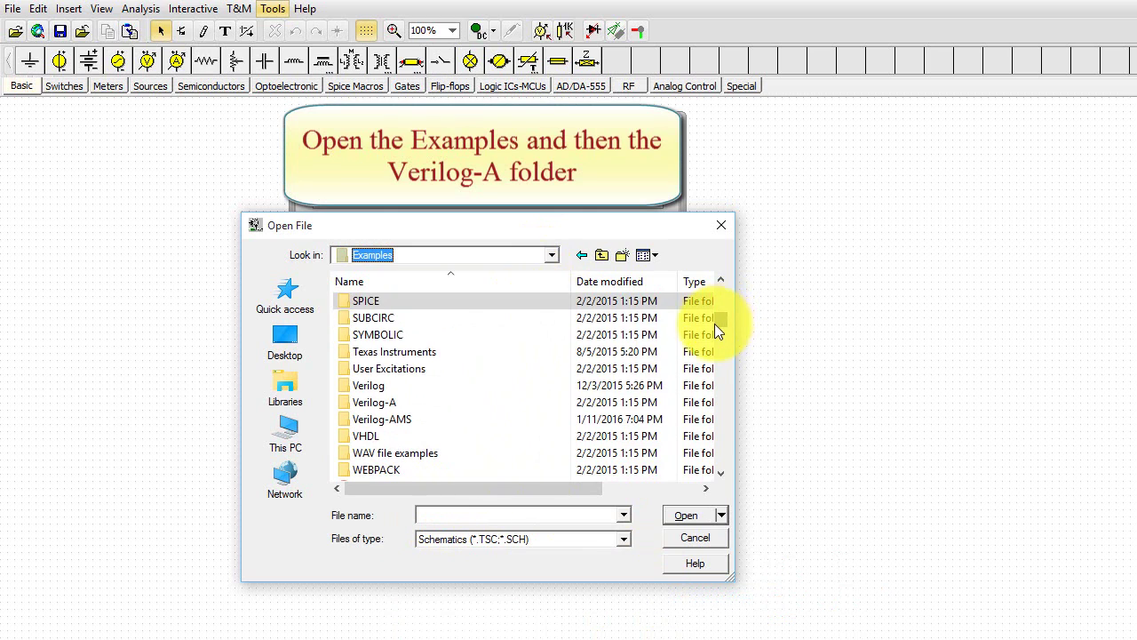
{"action": "left_click", "coordinate": [398, 408]}
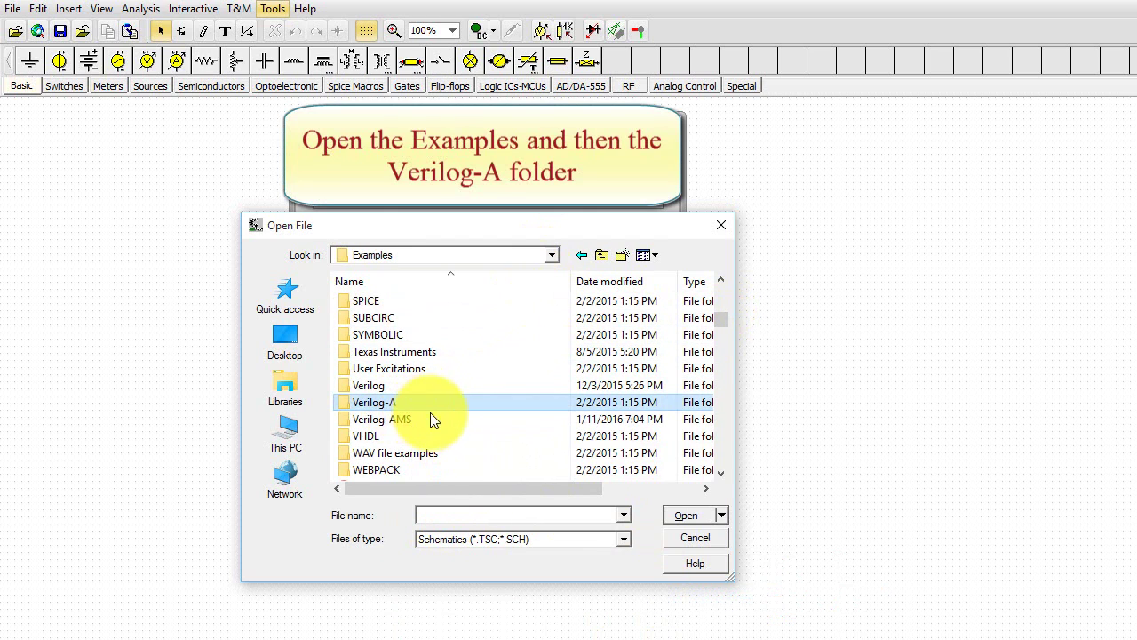
{"action": "left_click", "coordinate": [675, 515]}
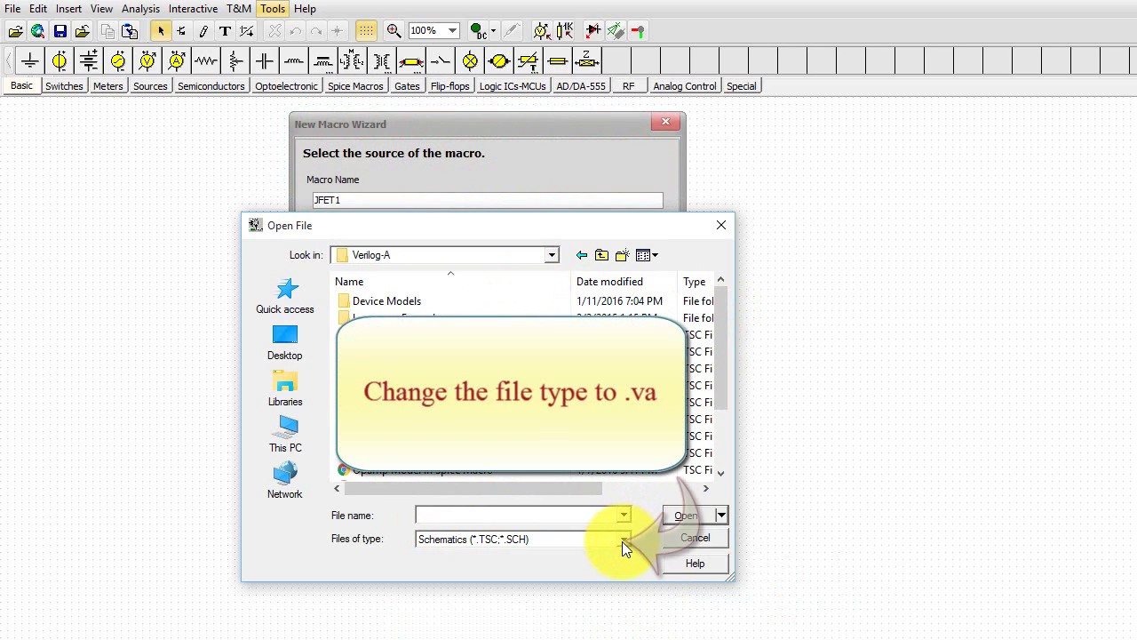
Filter to *.VA files and load jfet.va from Device Models as the source.
{"action": "left_click", "coordinate": [623, 539]}
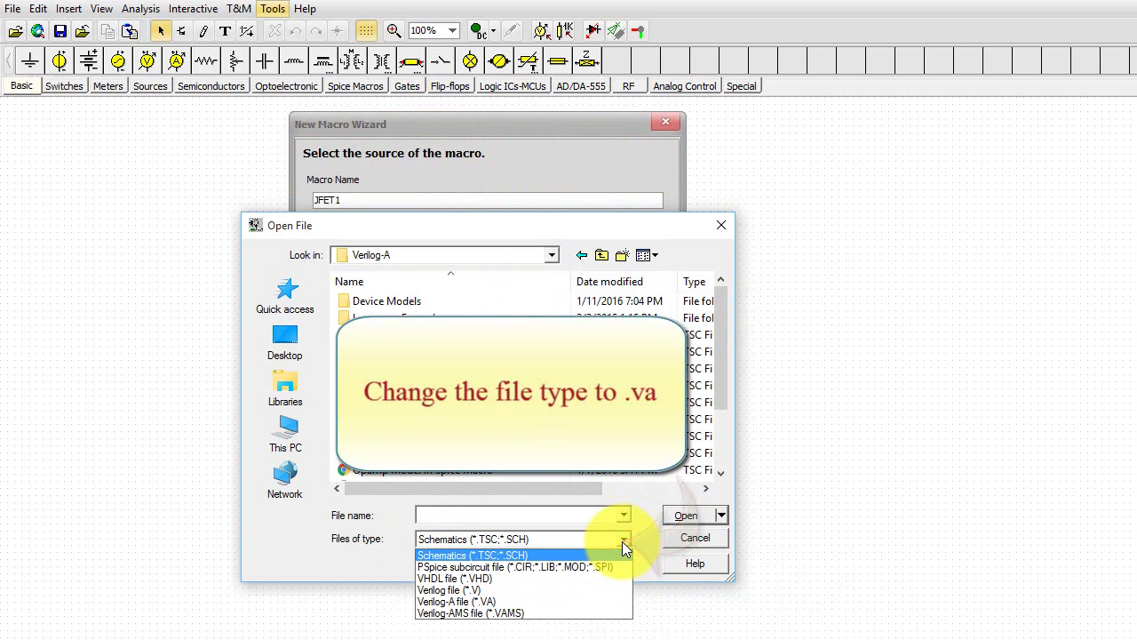
{"action": "left_click", "coordinate": [594, 604]}
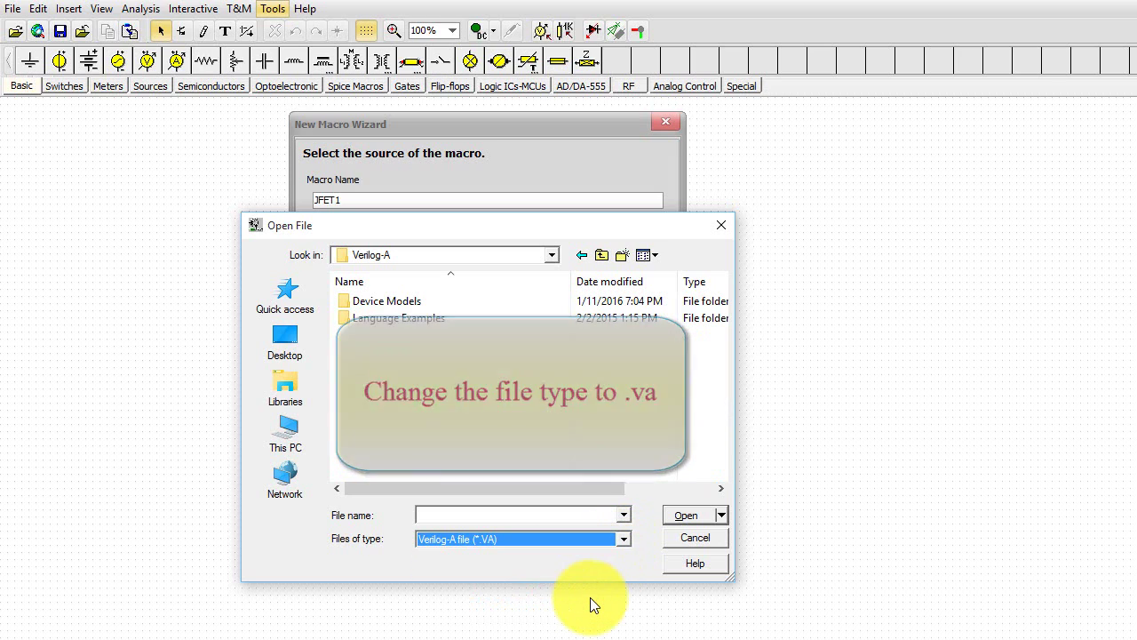
{"action": "double_click", "coordinate": [410, 299]}
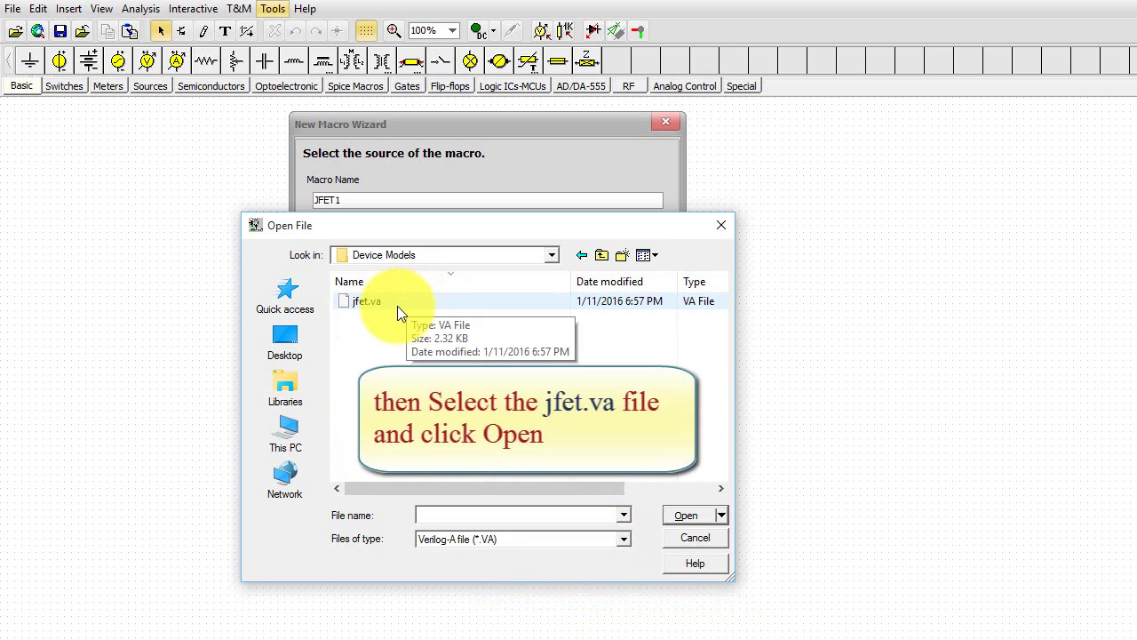
{"action": "left_click", "coordinate": [396, 305]}
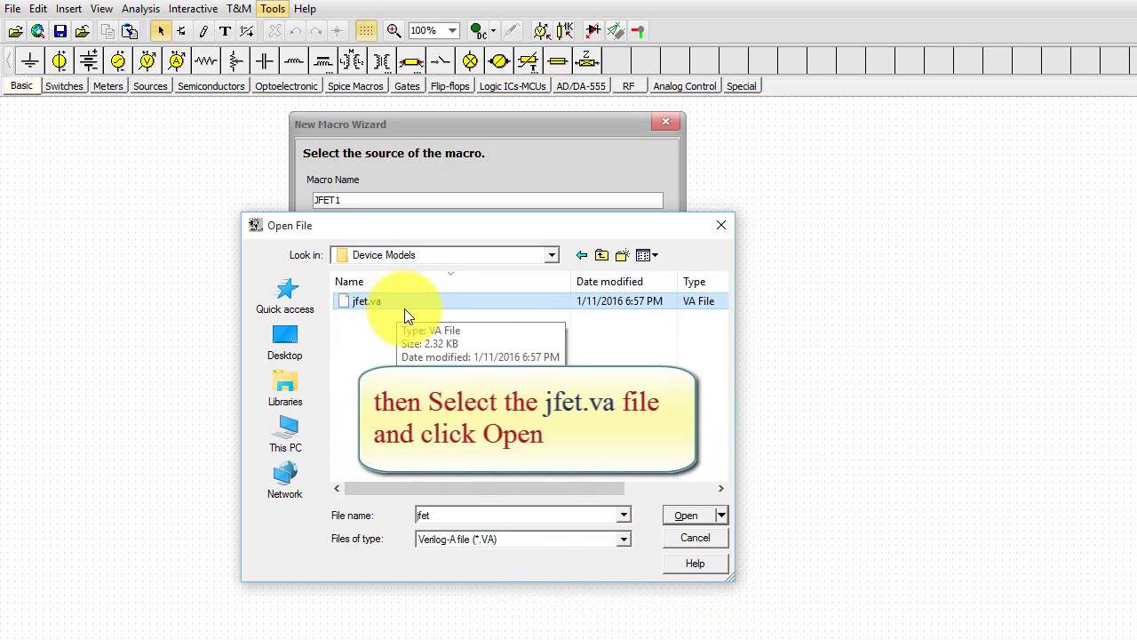
{"action": "left_click", "coordinate": [704, 518]}
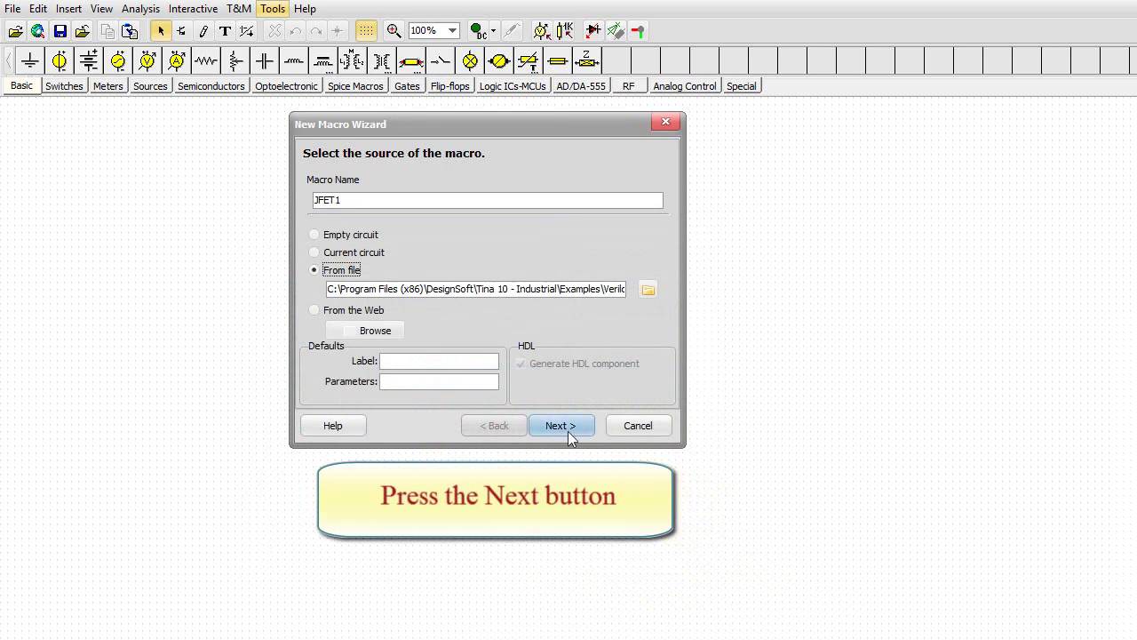
Select Auto generate shape for JFET1 and continue to the d, g, s pin page.
{"action": "left_click", "coordinate": [567, 431]}
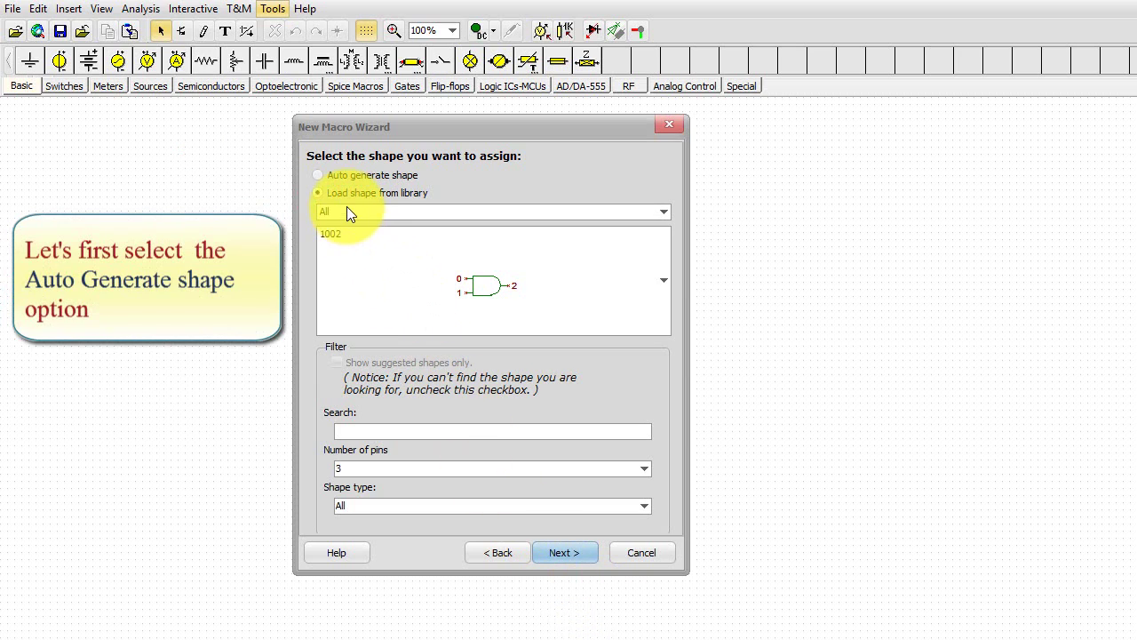
{"action": "left_click", "coordinate": [316, 176]}
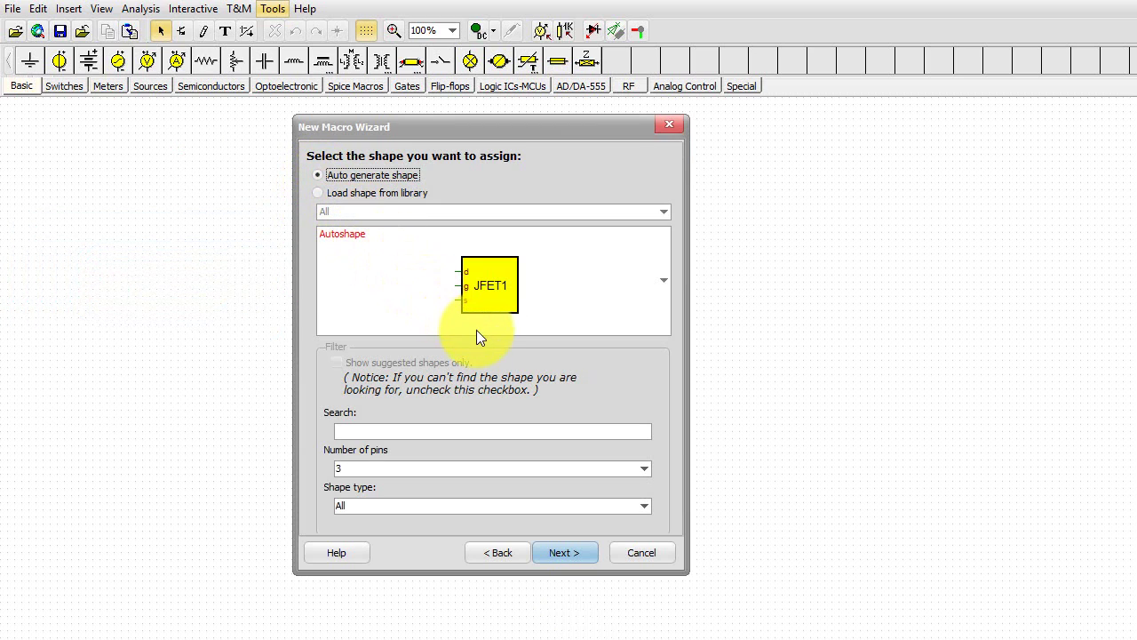
{"action": "left_click", "coordinate": [562, 552]}
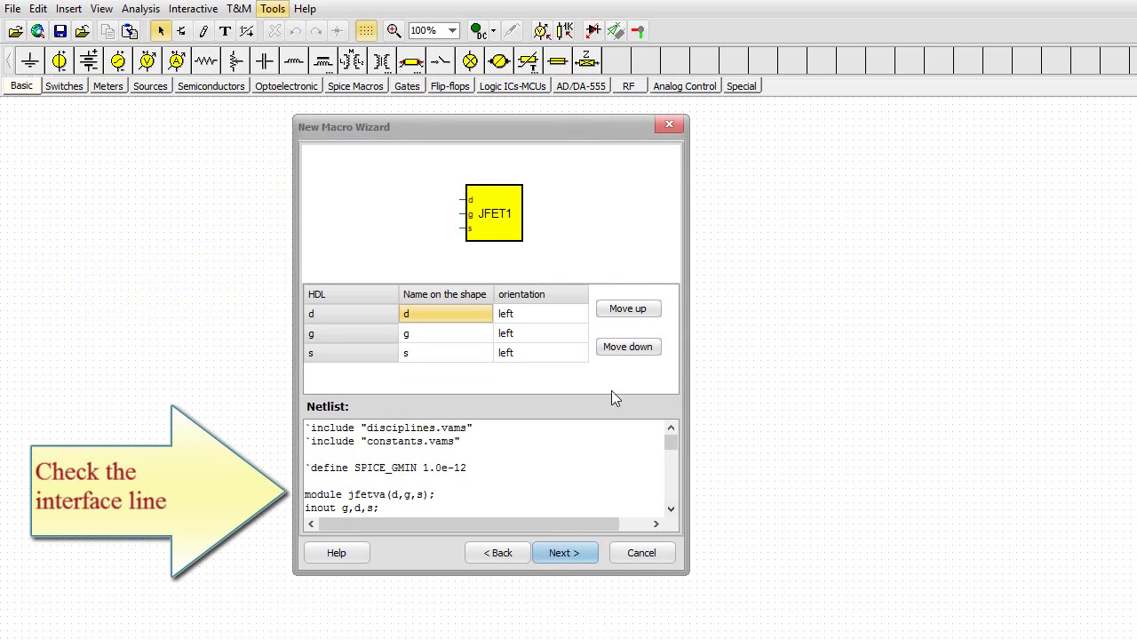
Orient pin d to the top and pin s to the bottom, then scroll the Verilog-A netlist.
{"action": "left_click", "coordinate": [578, 314]}
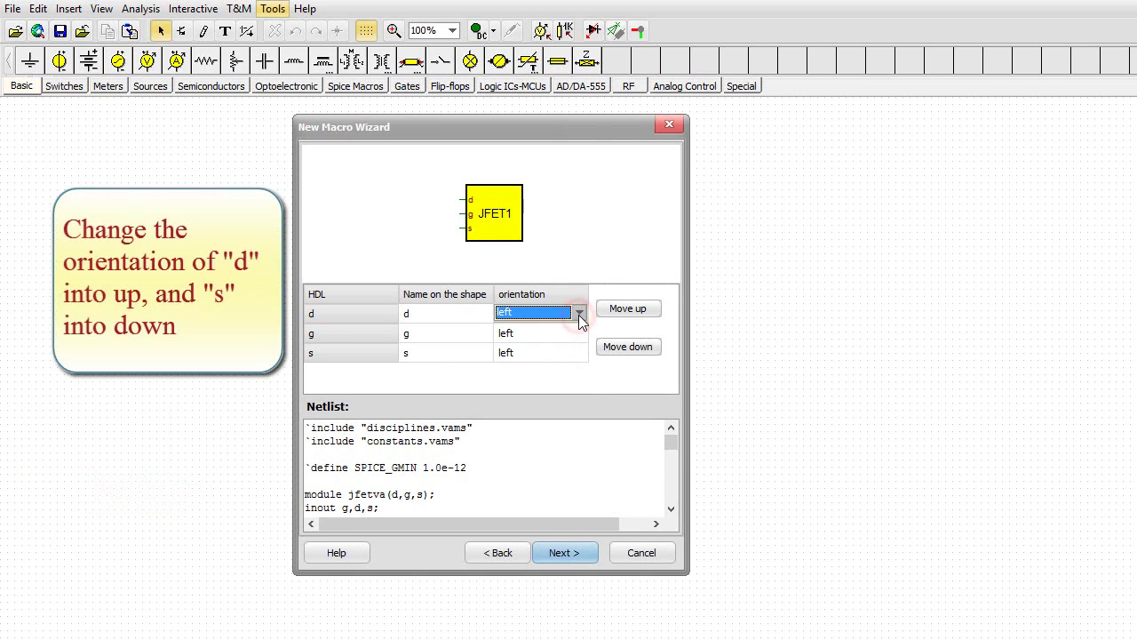
{"action": "left_click", "coordinate": [579, 314]}
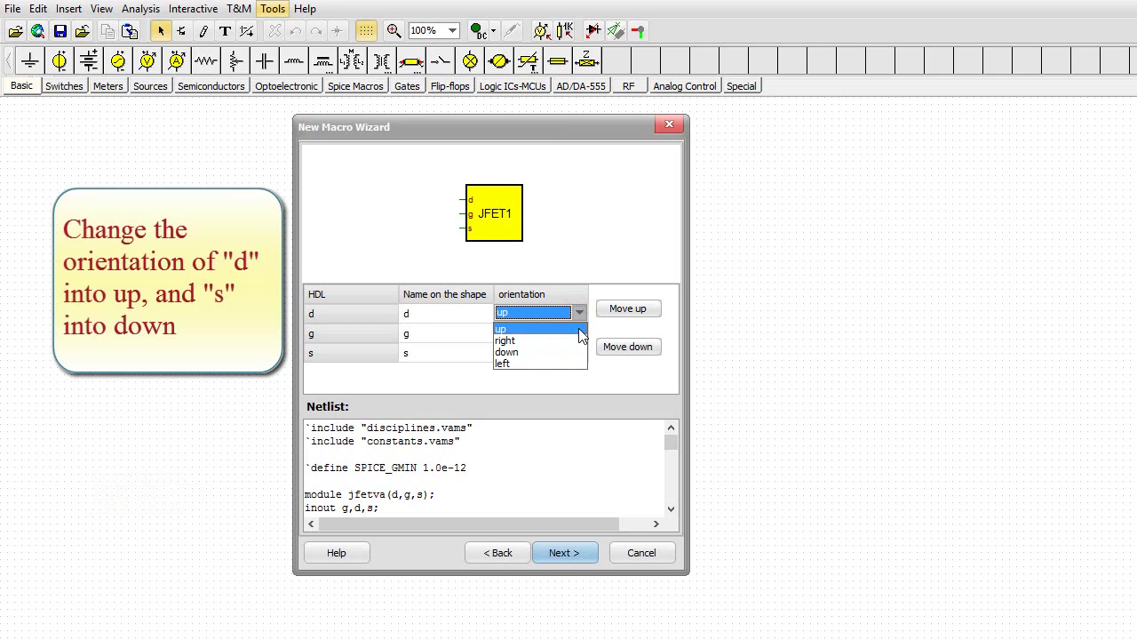
{"action": "left_click", "coordinate": [579, 328]}
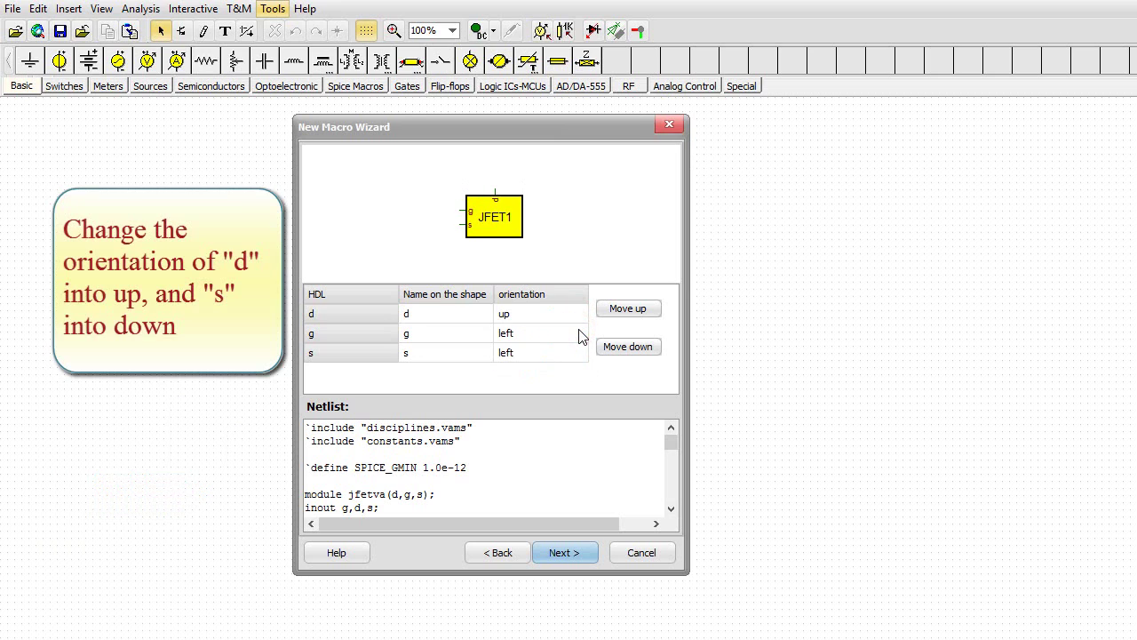
{"action": "left_click", "coordinate": [579, 353]}
{"action": "left_click", "coordinate": [578, 354]}
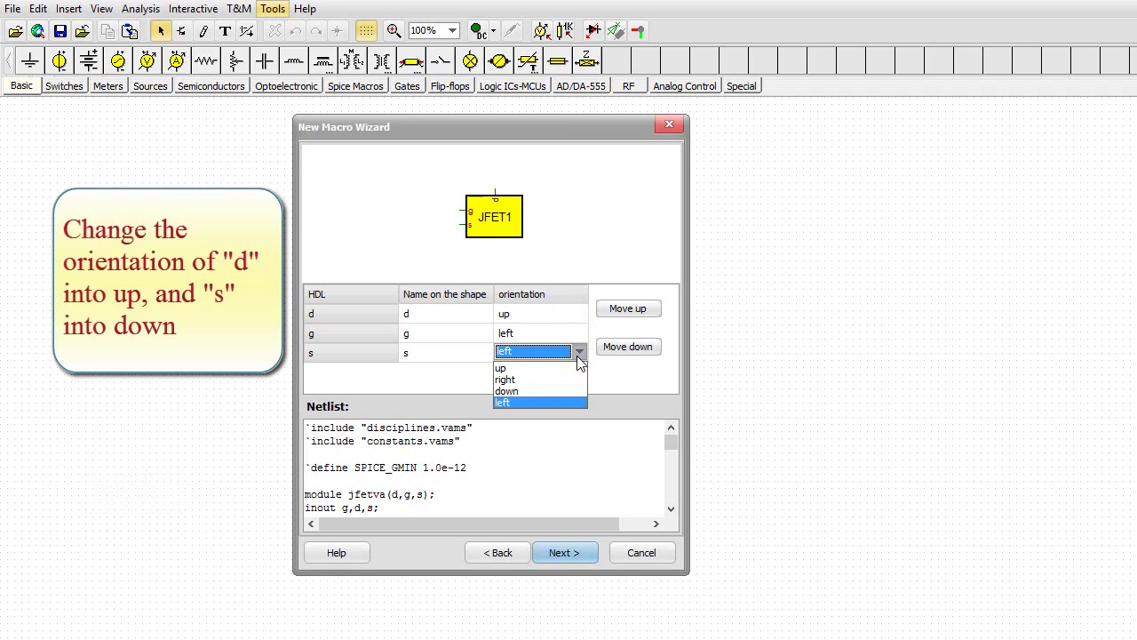
{"action": "left_click", "coordinate": [539, 391]}
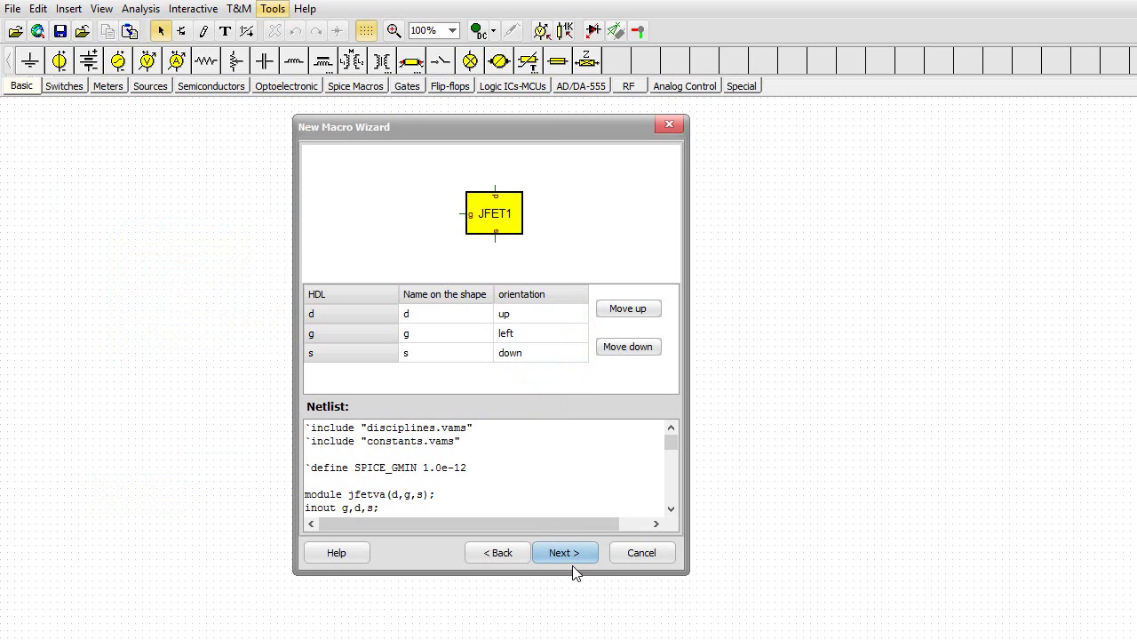
{"action": "left_click", "coordinate": [669, 441]}
{"action": "left_click_drag", "start_coordinate": [670, 441], "coordinate": [669, 499]}
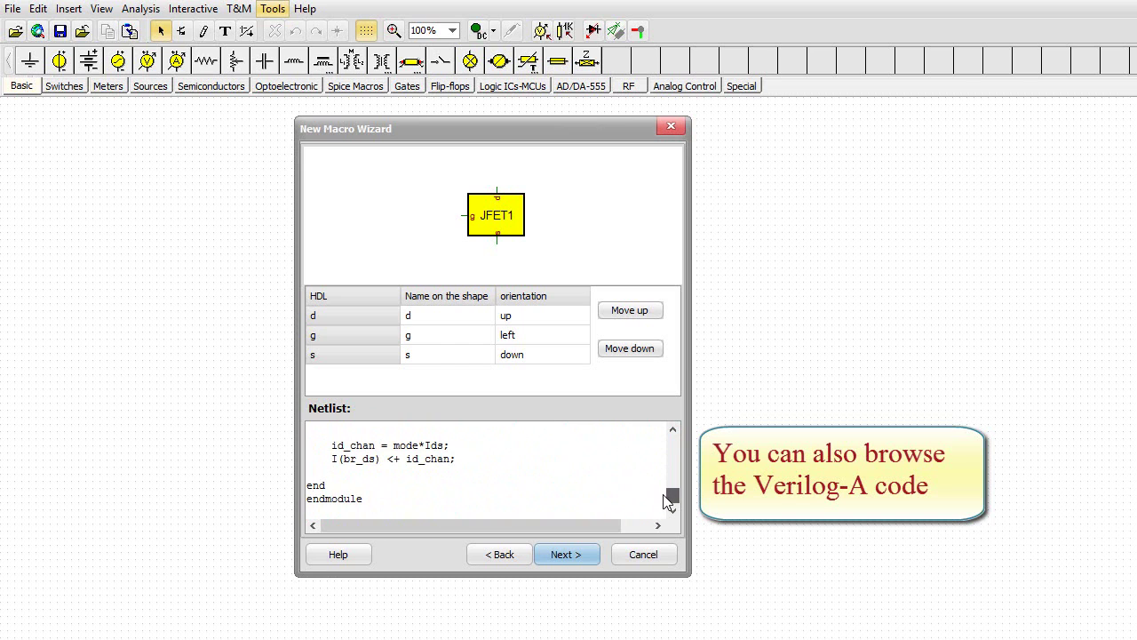
Save the JFET1 macro under the file name jfet1 in the Macrolib folder.
{"action": "left_click", "coordinate": [552, 558]}
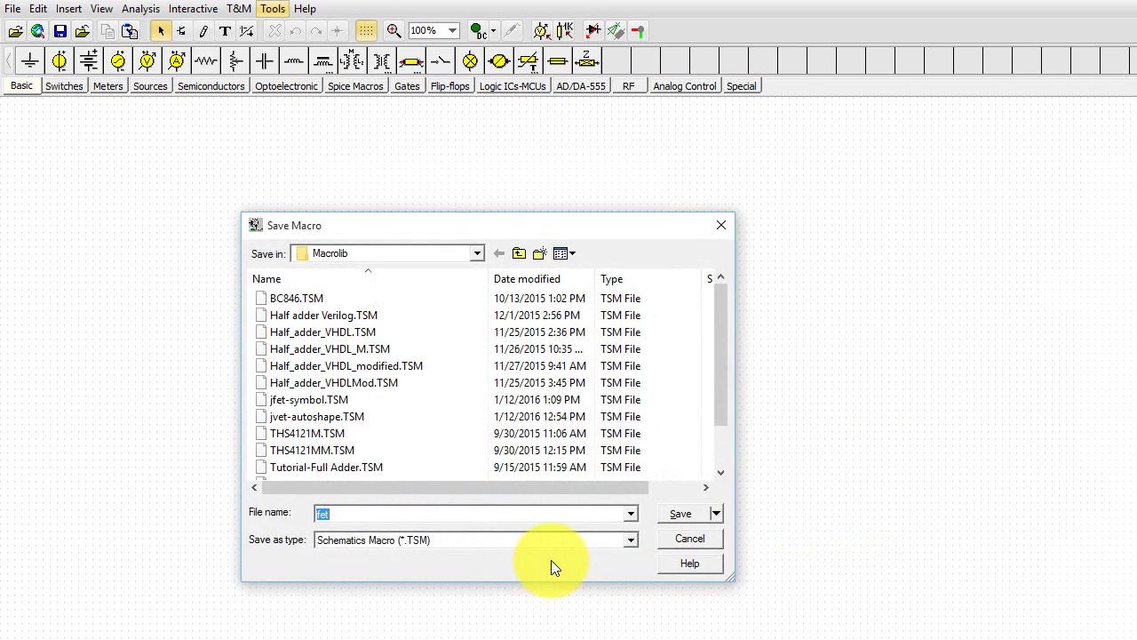
{"action": "left_click", "coordinate": [351, 515]}
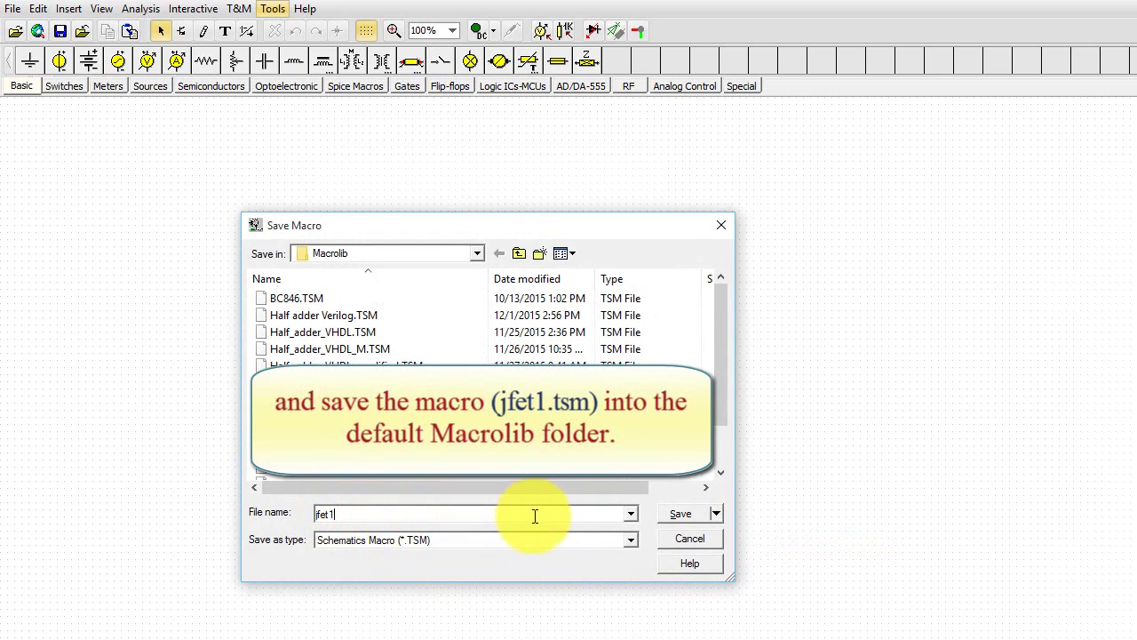
{"action": "left_click", "coordinate": [679, 517]}
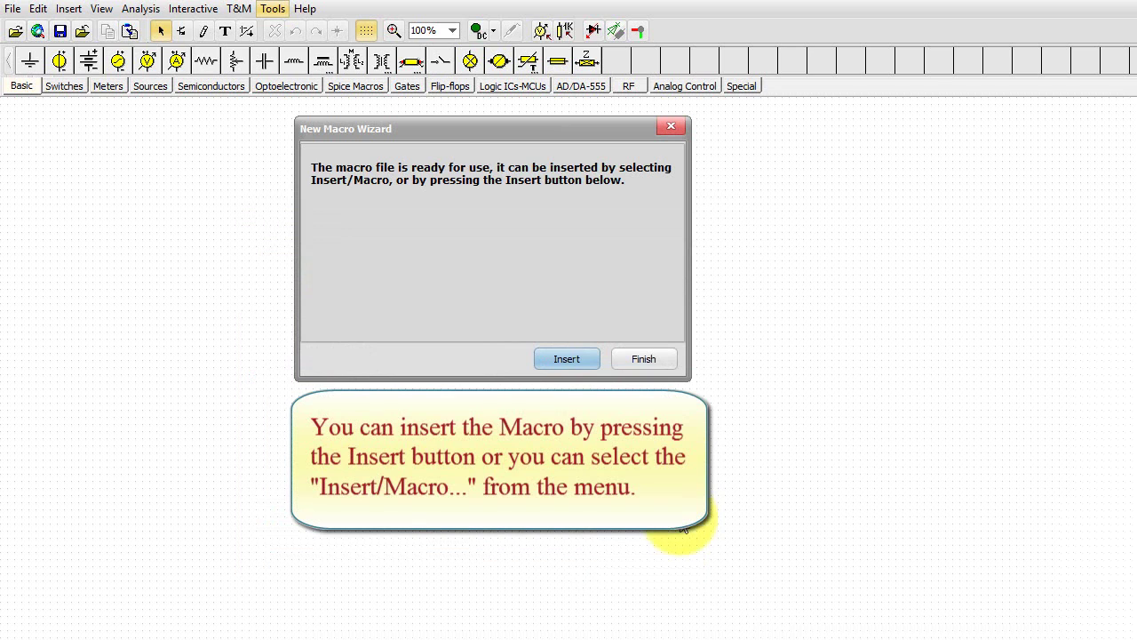
Insert the JFET1 macro block and drop it onto the schematic workspace.
{"action": "left_click", "coordinate": [565, 361]}
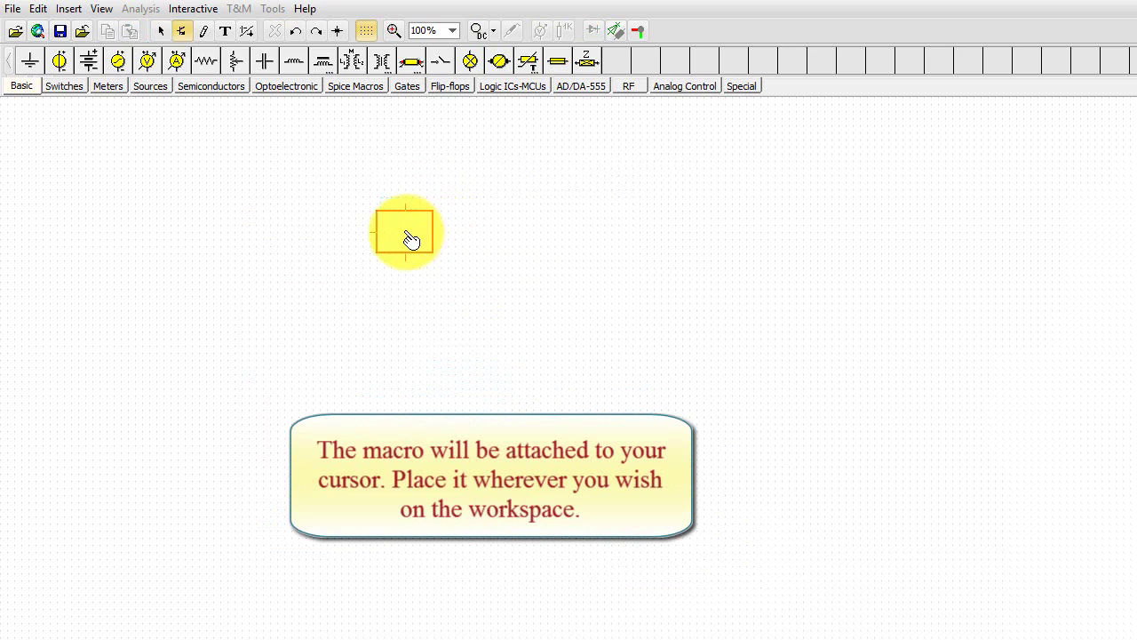
{"action": "left_click", "coordinate": [392, 235]}
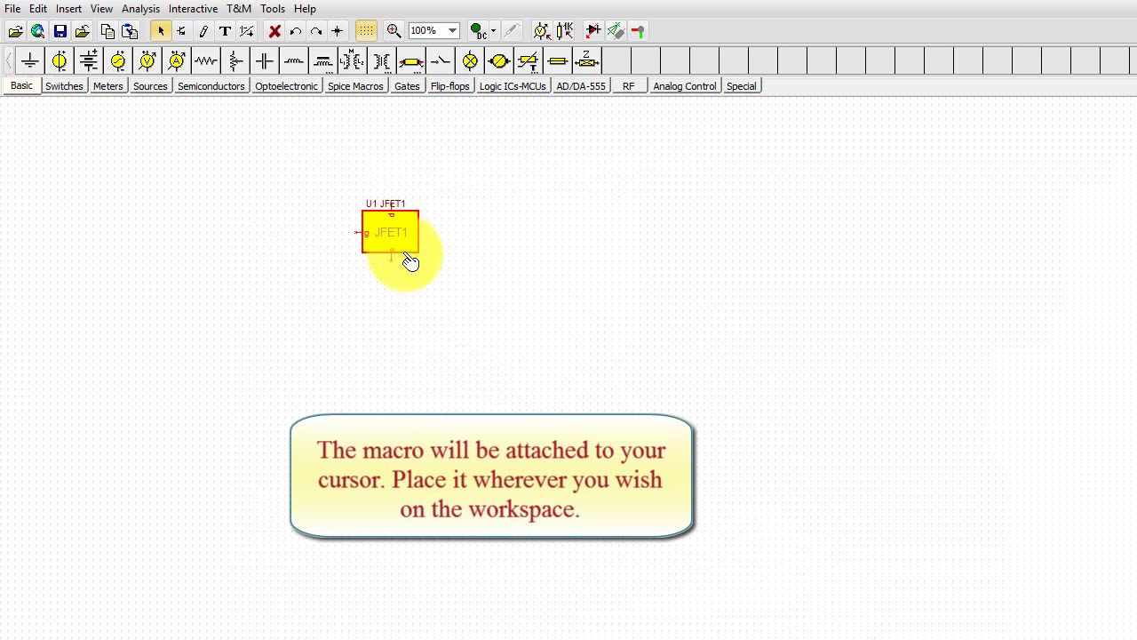
{"action": "left_click", "coordinate": [458, 313]}
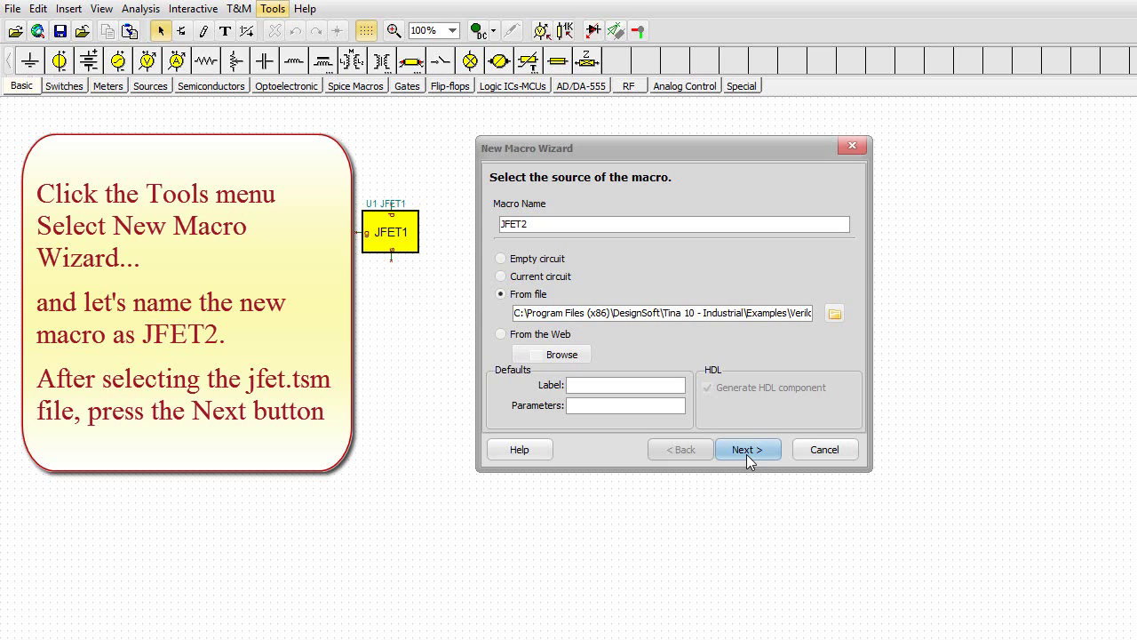
Continue to shape selection and choose the TINAICS shape library.
{"action": "left_click", "coordinate": [747, 451]}
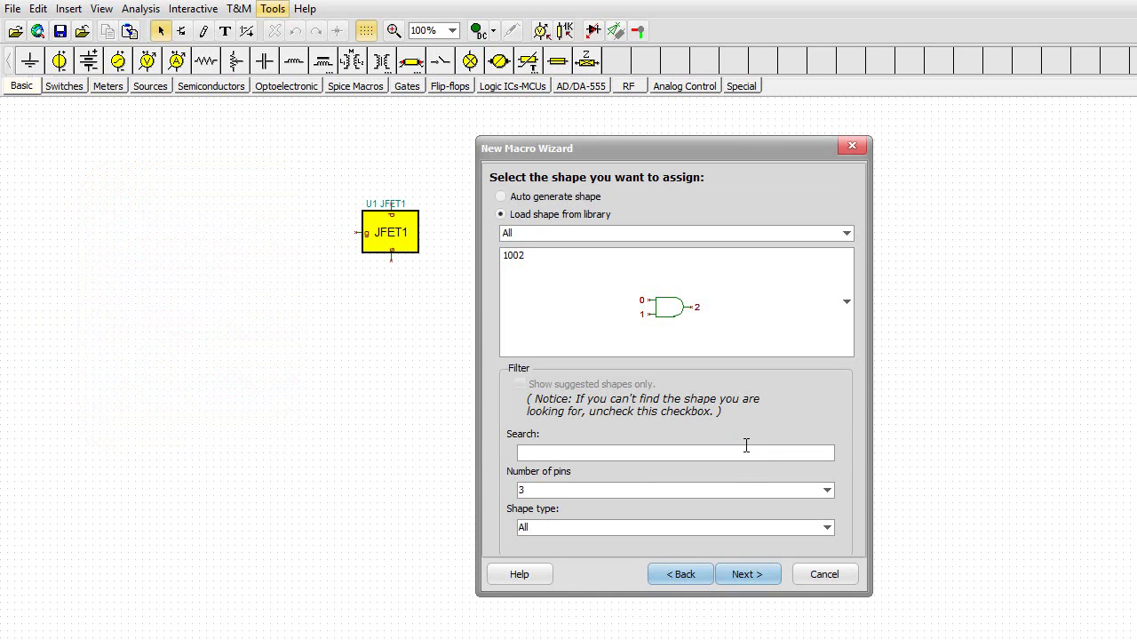
{"action": "left_click_drag", "start_coordinate": [738, 154], "coordinate": [742, 117]}
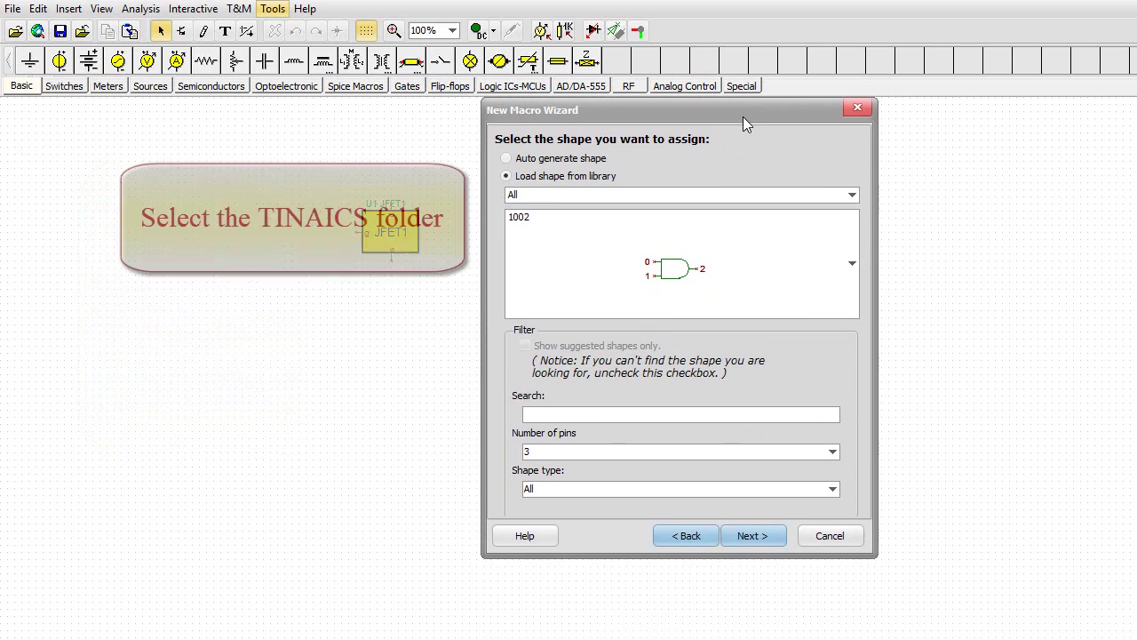
{"action": "left_click", "coordinate": [850, 198]}
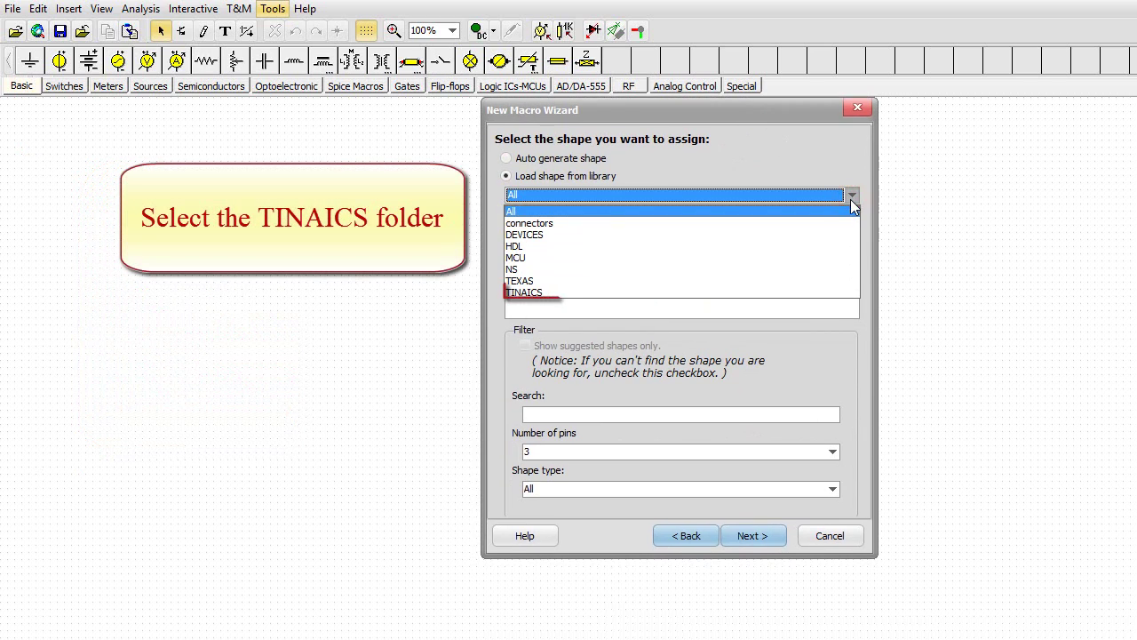
{"action": "left_click", "coordinate": [803, 294]}
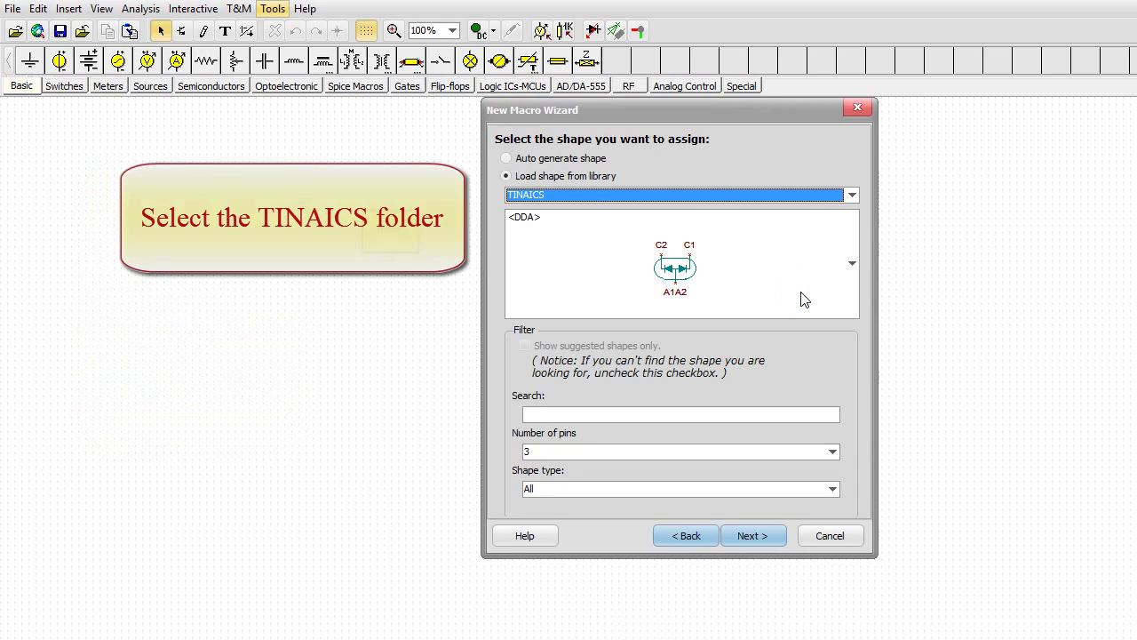
Pick the NJF transistor symbol from the TINAICS list as the macro's shape.
{"action": "left_click", "coordinate": [852, 265]}
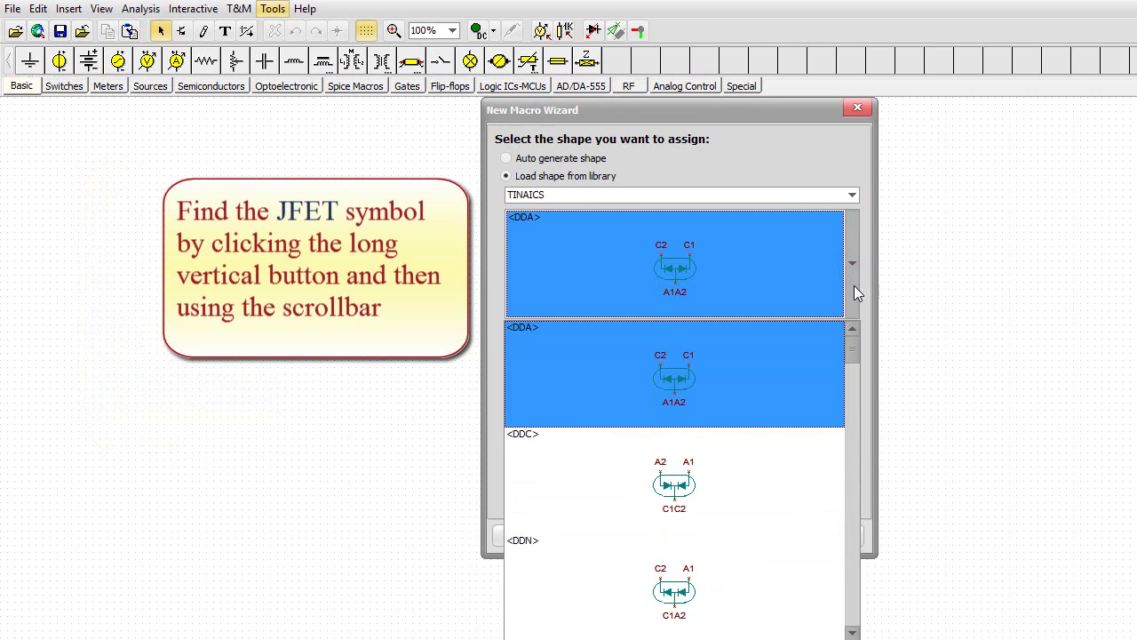
{"action": "left_click", "coordinate": [852, 354]}
{"action": "left_click_drag", "start_coordinate": [852, 355], "coordinate": [853, 466]}
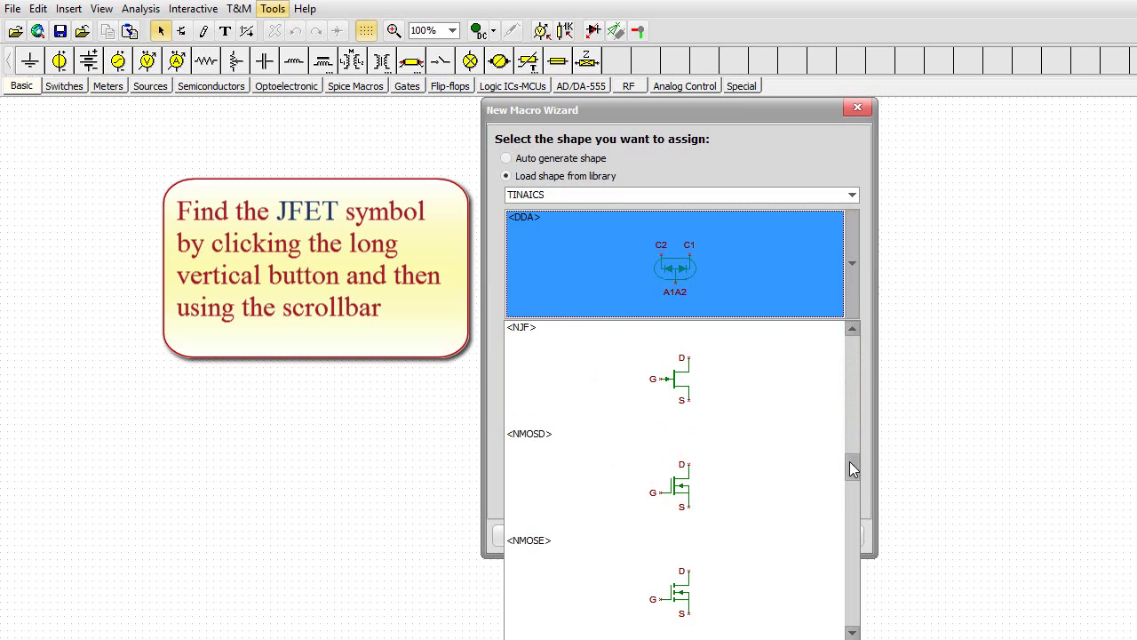
{"action": "left_click", "coordinate": [809, 421]}
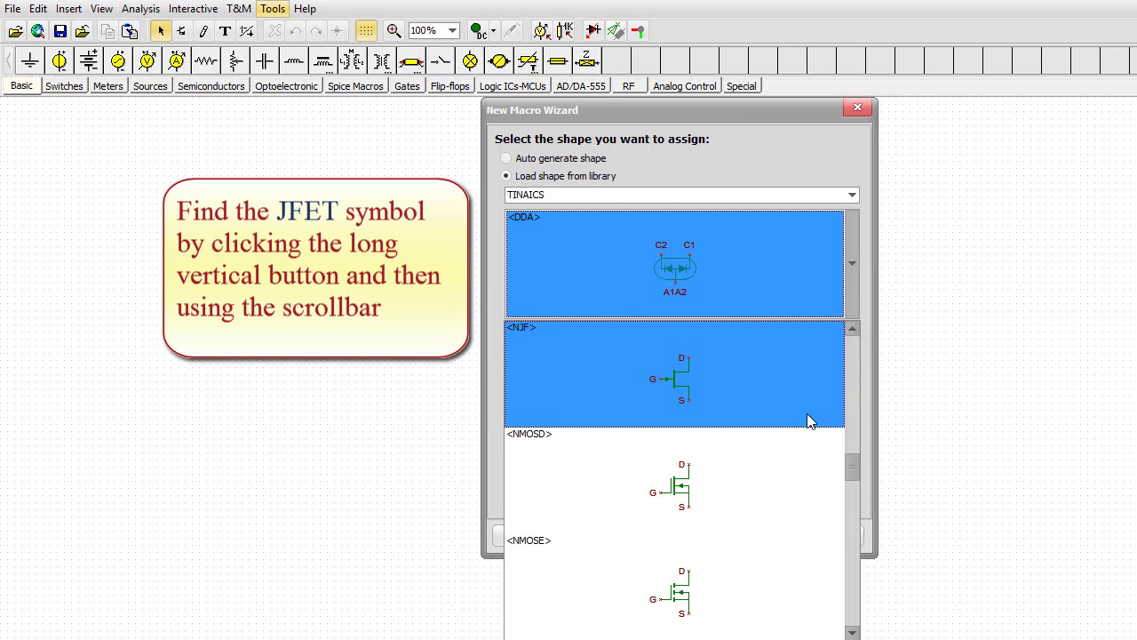
{"action": "left_click", "coordinate": [728, 390]}
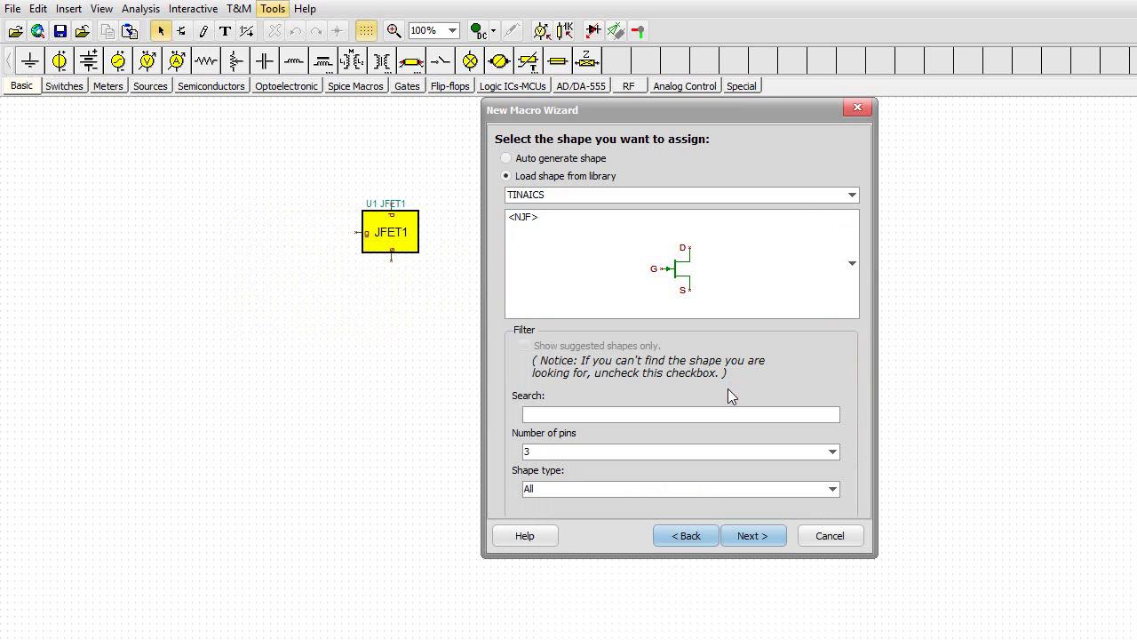
Test the pin mapping by moving d to S and back, leaving d→D, g→G, s→S.
{"action": "left_click", "coordinate": [750, 538]}
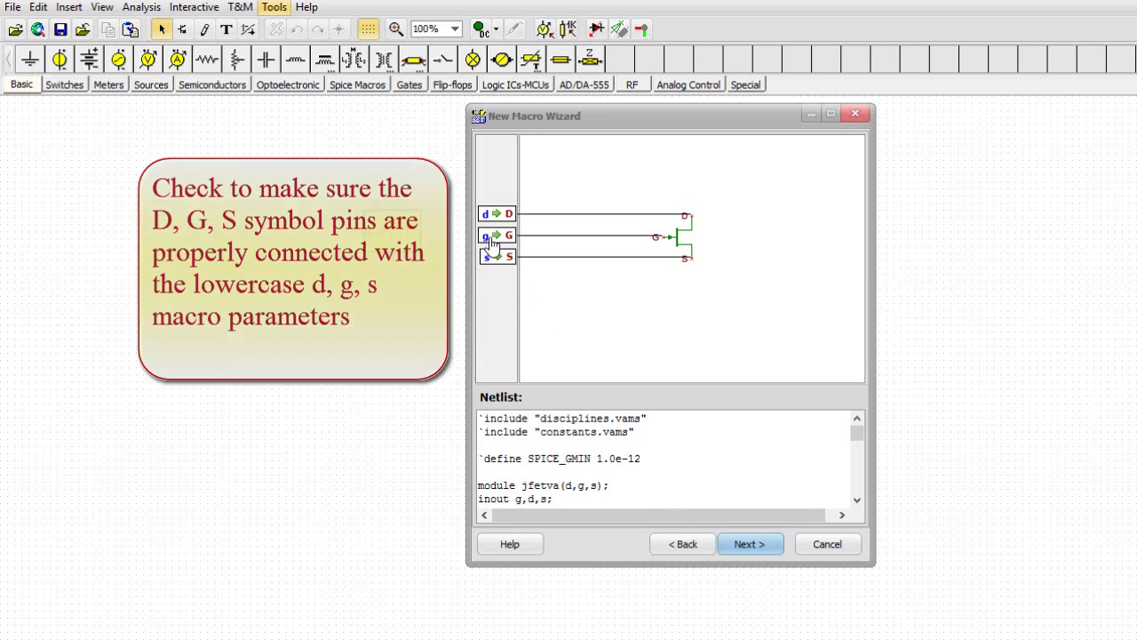
{"action": "left_click_drag", "start_coordinate": [485, 213], "coordinate": [485, 258]}
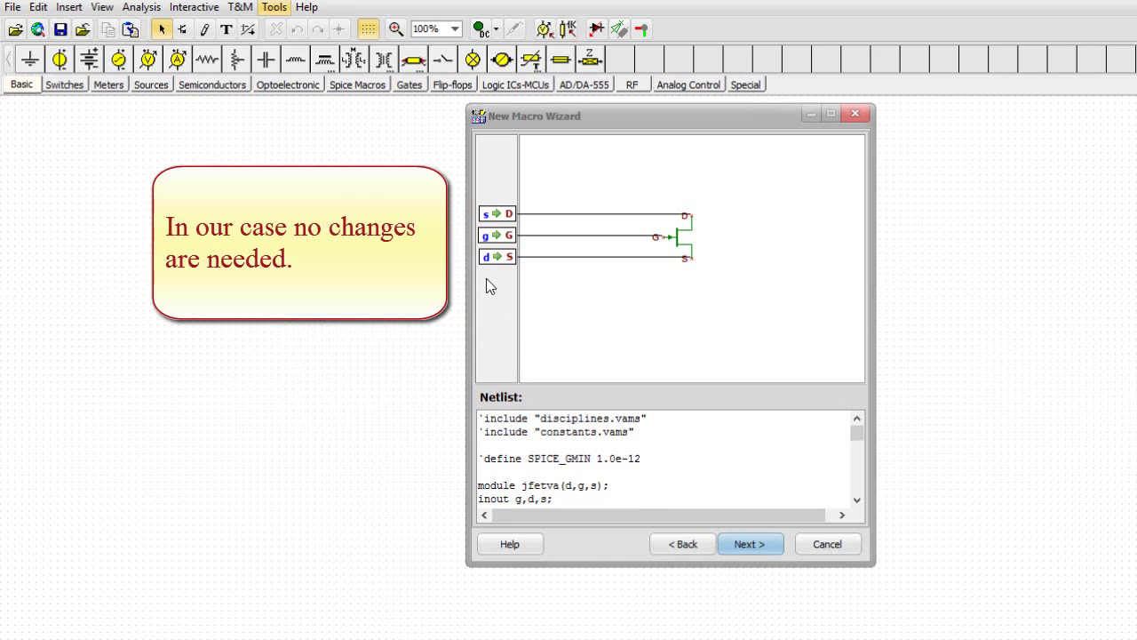
{"action": "left_click_drag", "start_coordinate": [486, 257], "coordinate": [489, 215]}
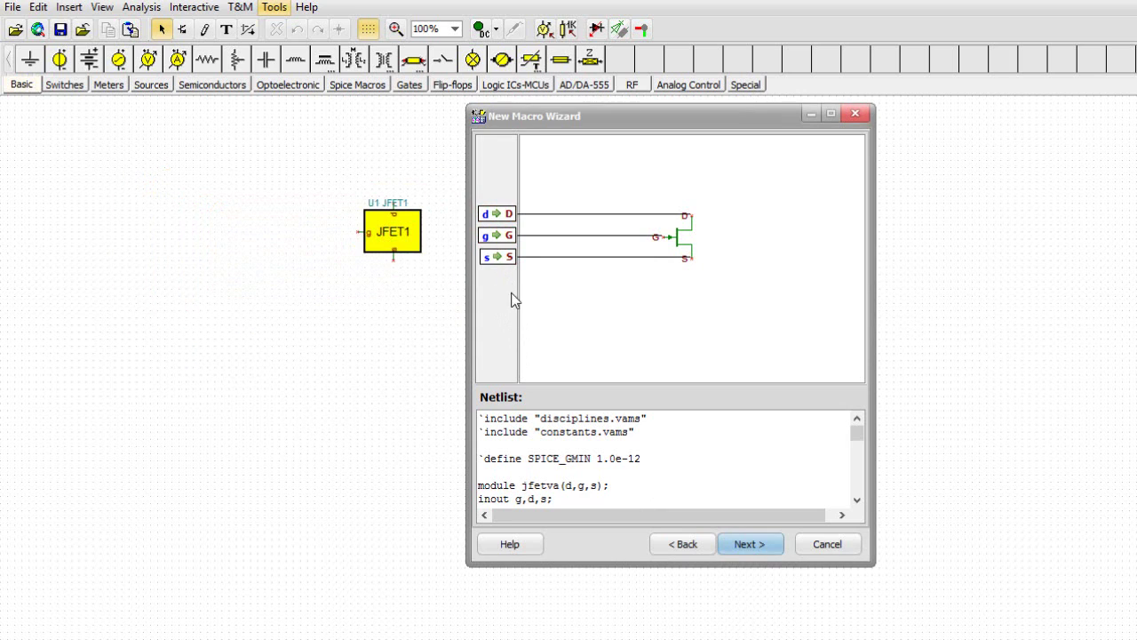
Generate the JFET2 macro and place it as T1 to the right of JFET1.
{"action": "left_click", "coordinate": [745, 547]}
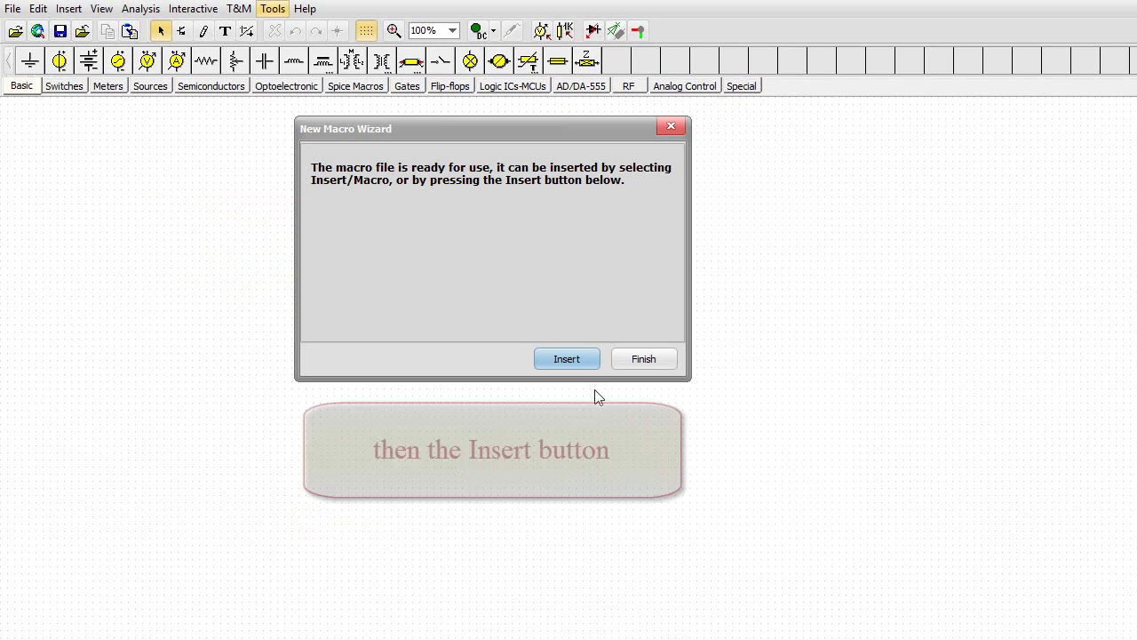
{"action": "left_click", "coordinate": [566, 364]}
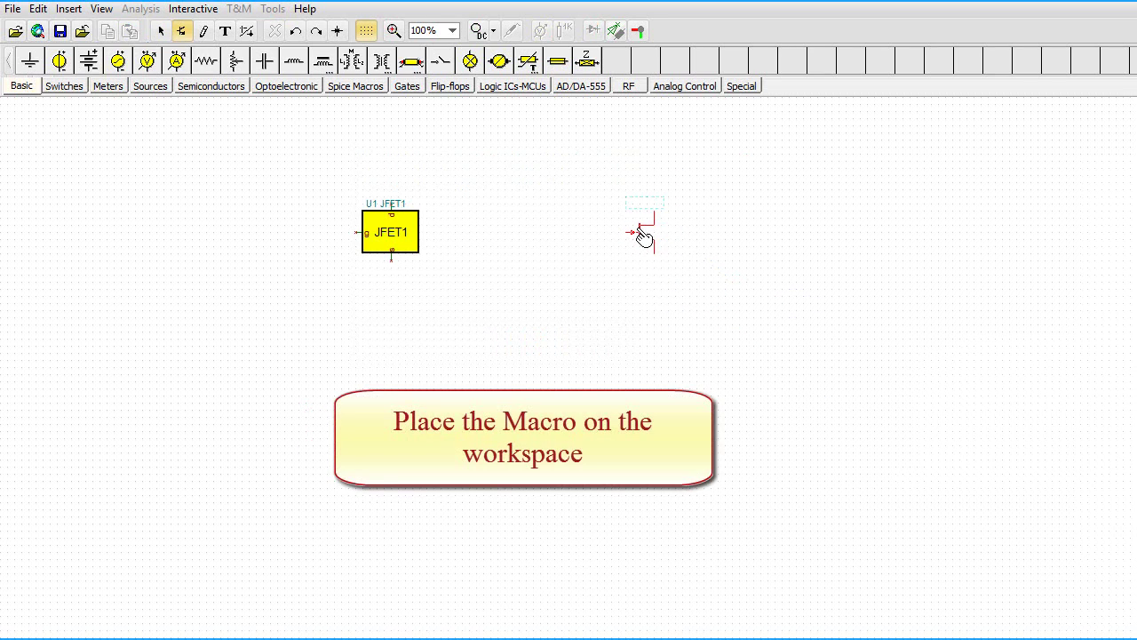
{"action": "left_click", "coordinate": [643, 235]}
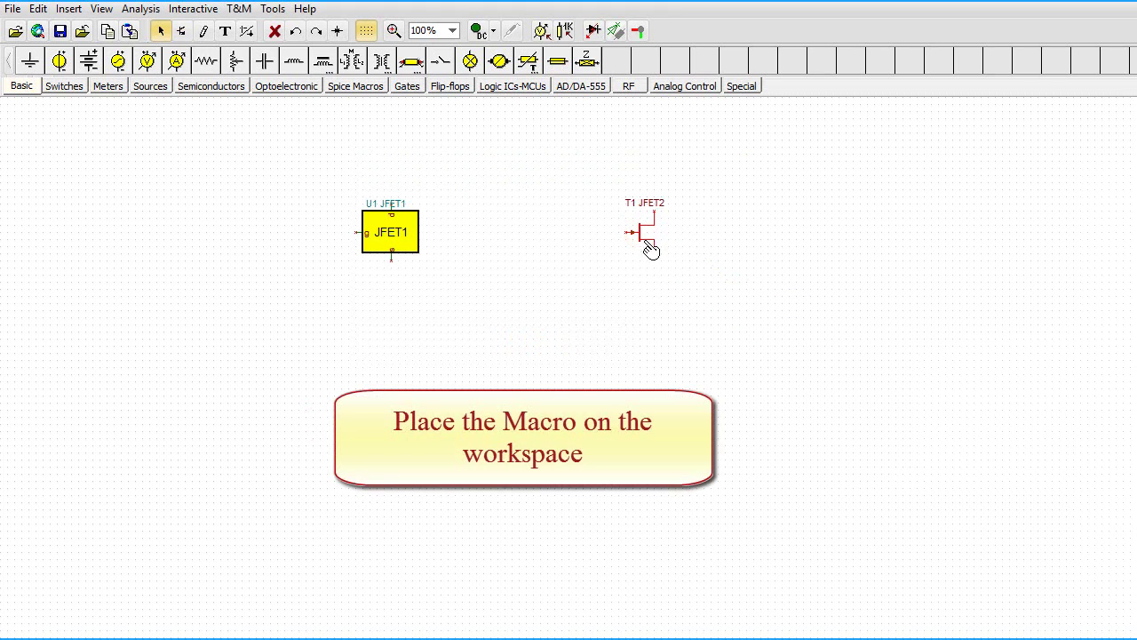
{"action": "left_click", "coordinate": [782, 345]}
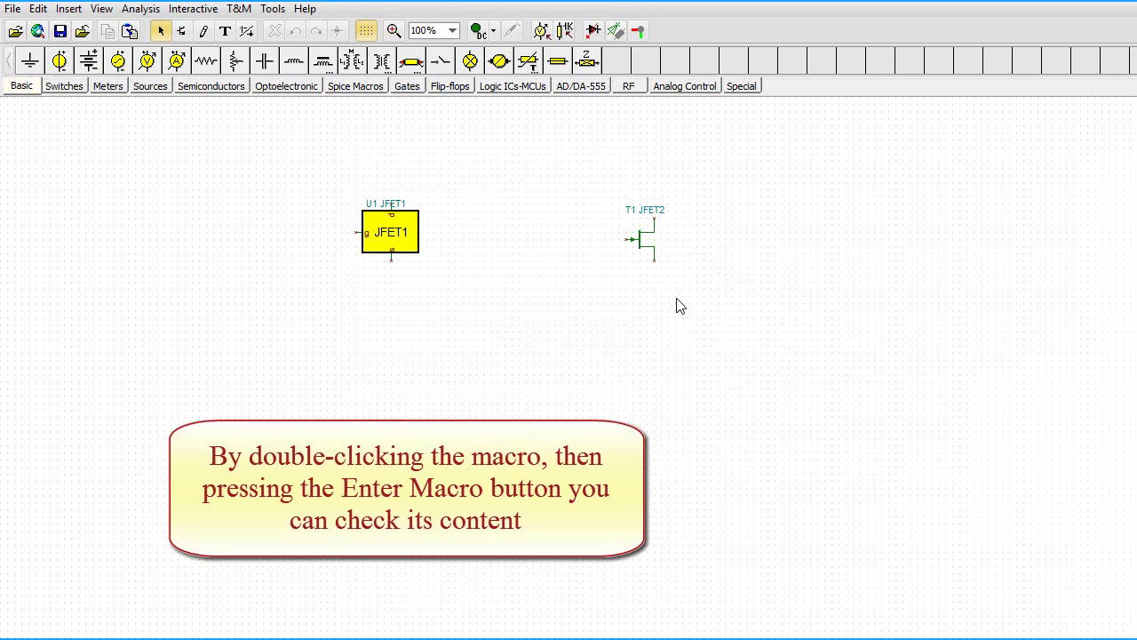
Open T1's properties, view its Verilog-A code in the HDL Editor, then close it.
{"action": "double_click", "coordinate": [646, 240]}
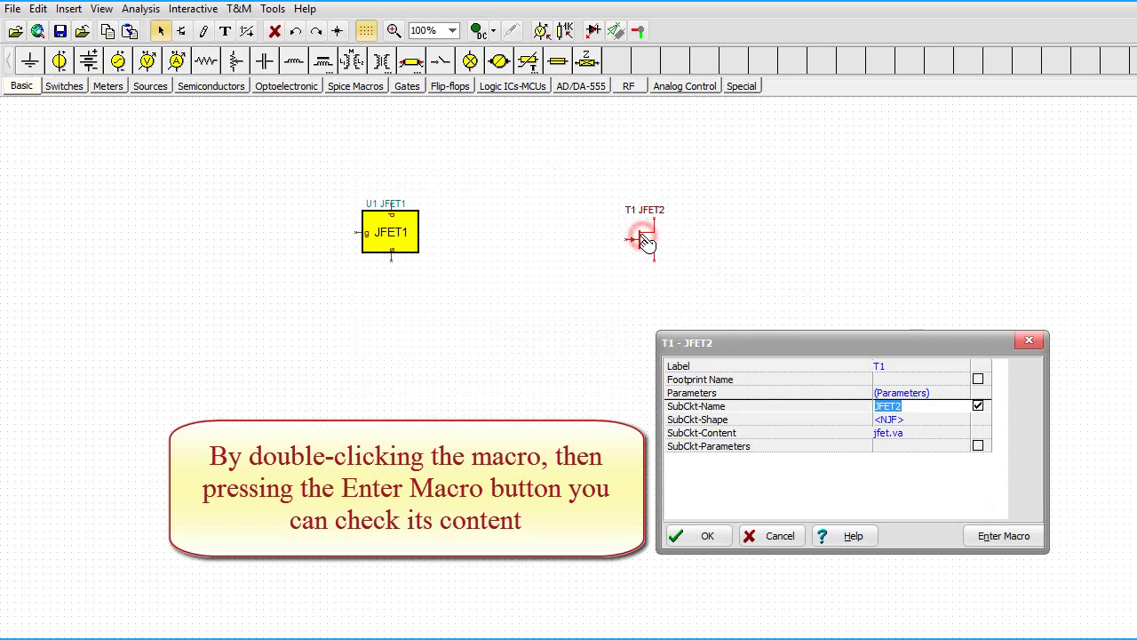
{"action": "left_click_drag", "start_coordinate": [819, 343], "coordinate": [667, 194]}
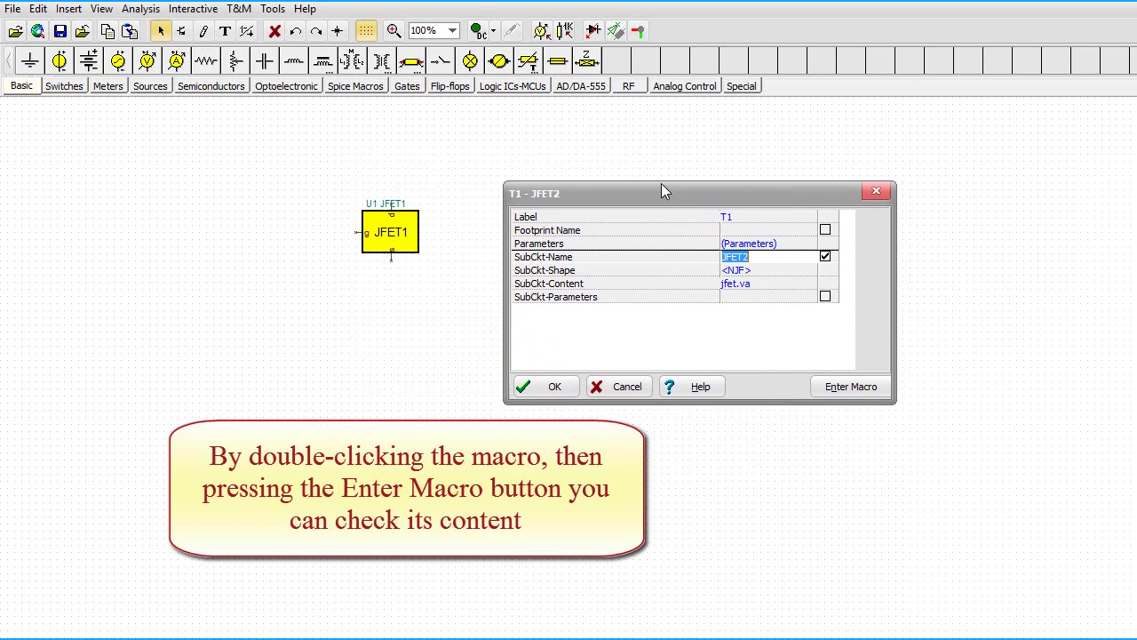
{"action": "left_click", "coordinate": [842, 392]}
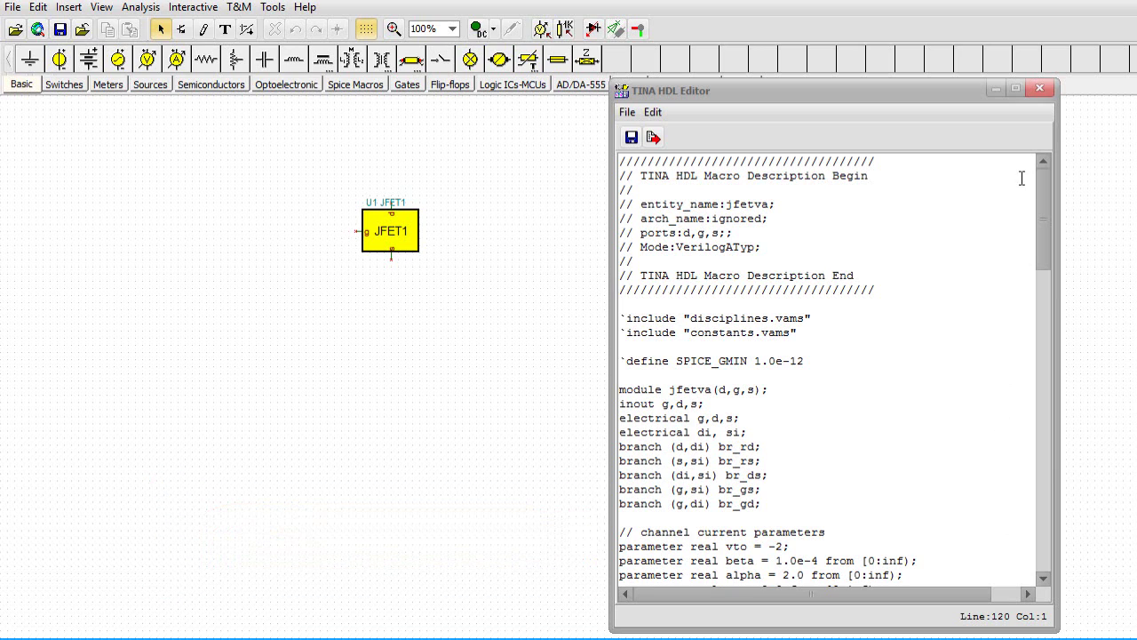
{"action": "left_click", "coordinate": [1039, 90]}
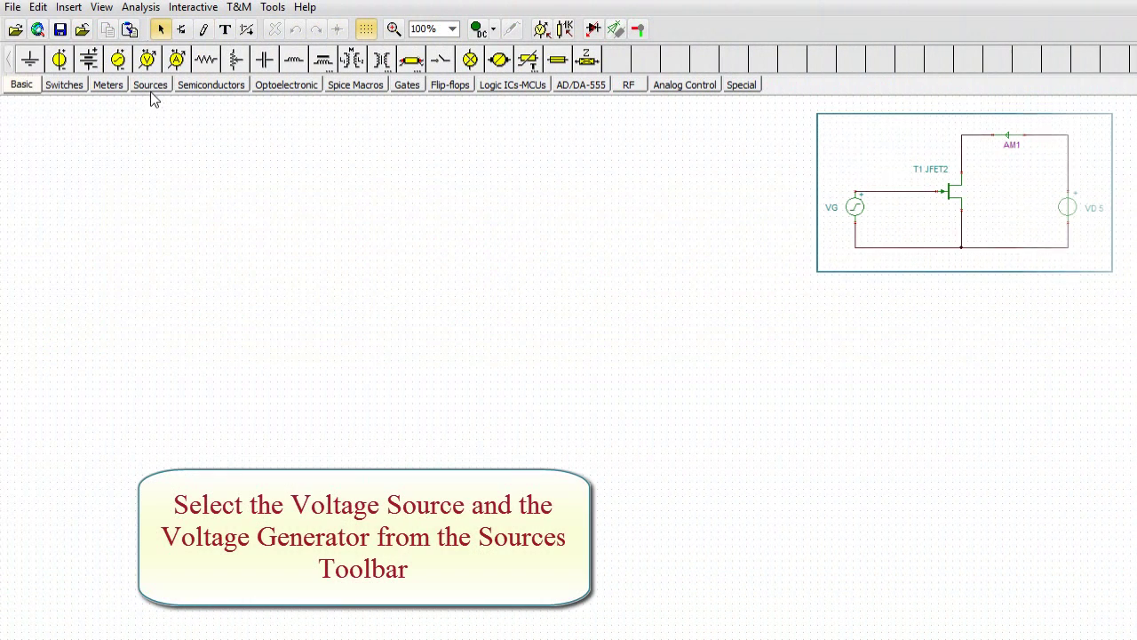
Place a DC voltage source on the schematic.
{"action": "left_click", "coordinate": [151, 85]}
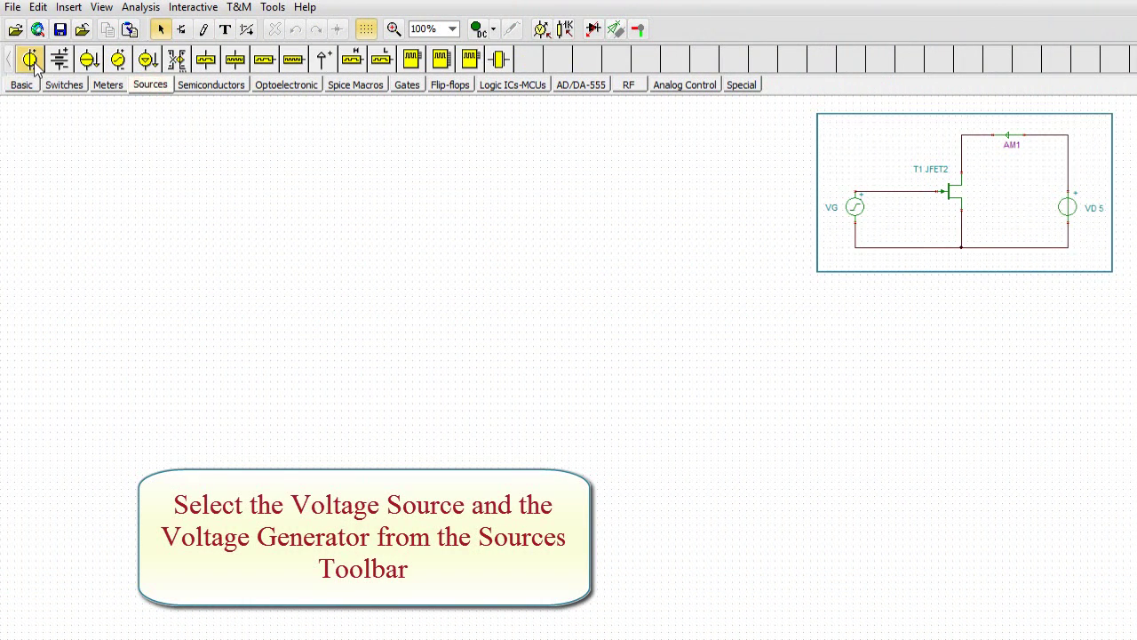
{"action": "left_click", "coordinate": [33, 65]}
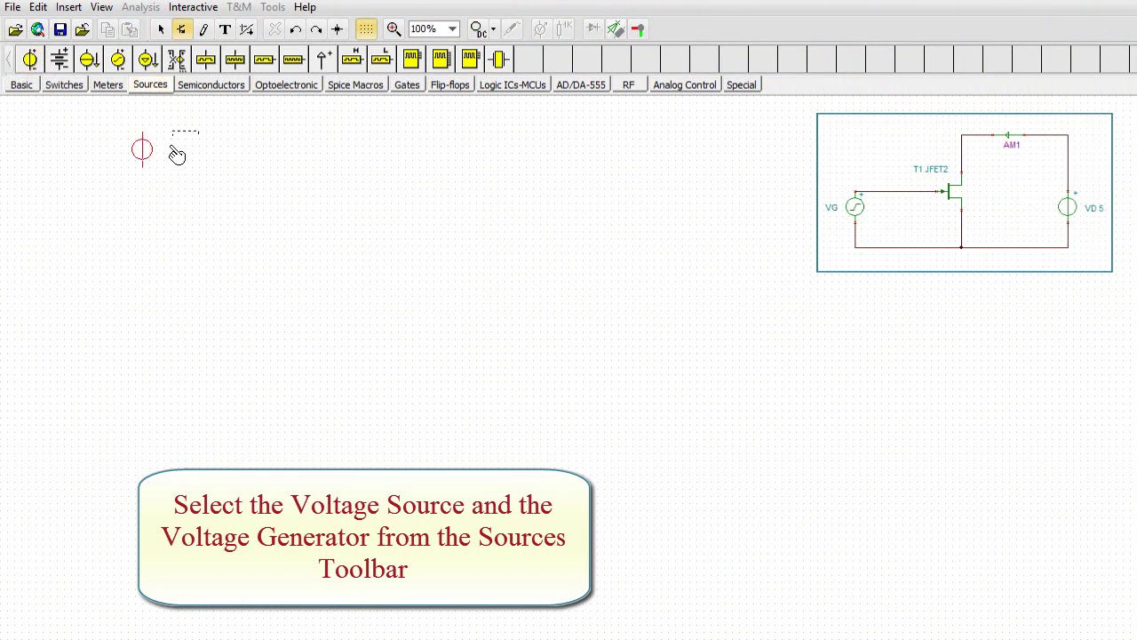
{"action": "left_click", "coordinate": [326, 253]}
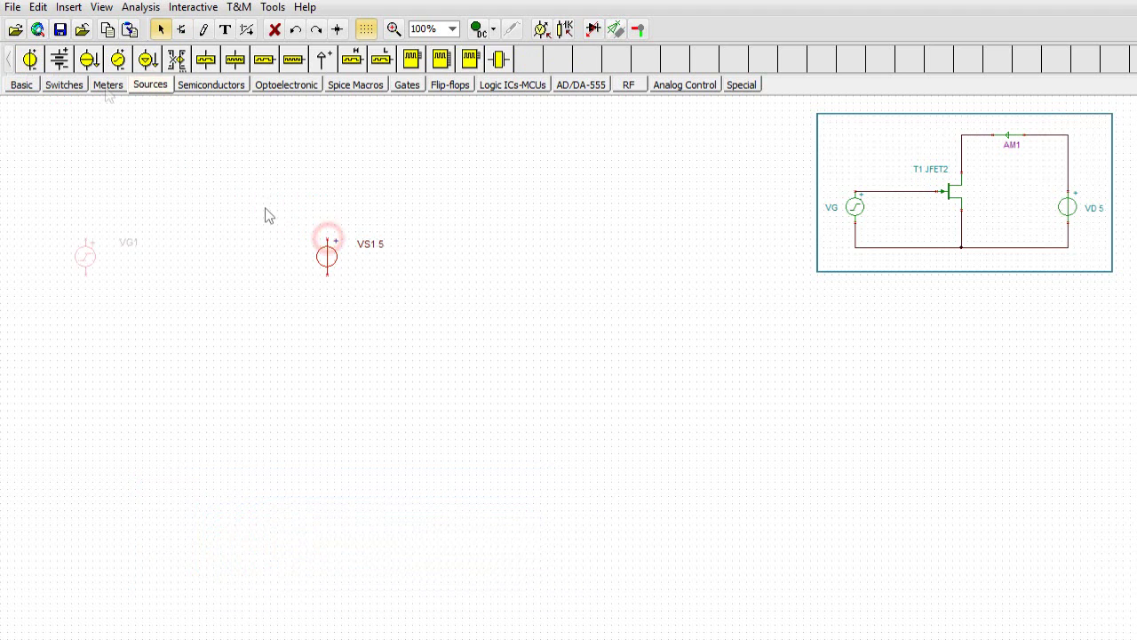
Place a rotated current arrow above the components.
{"action": "left_click", "coordinate": [107, 87]}
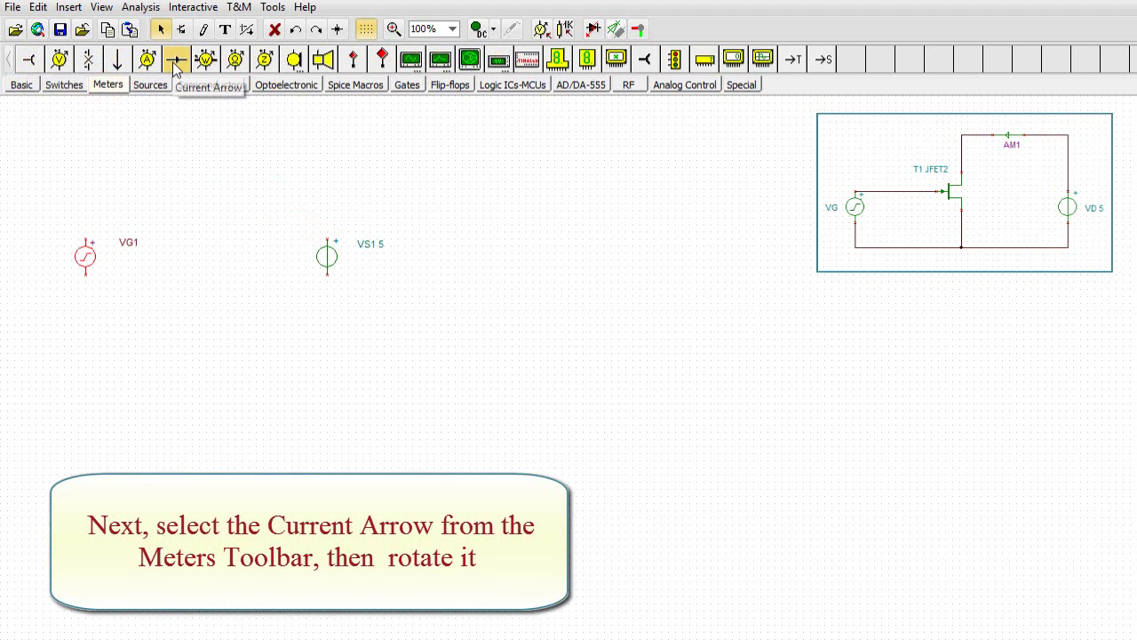
{"action": "left_click", "coordinate": [174, 66]}
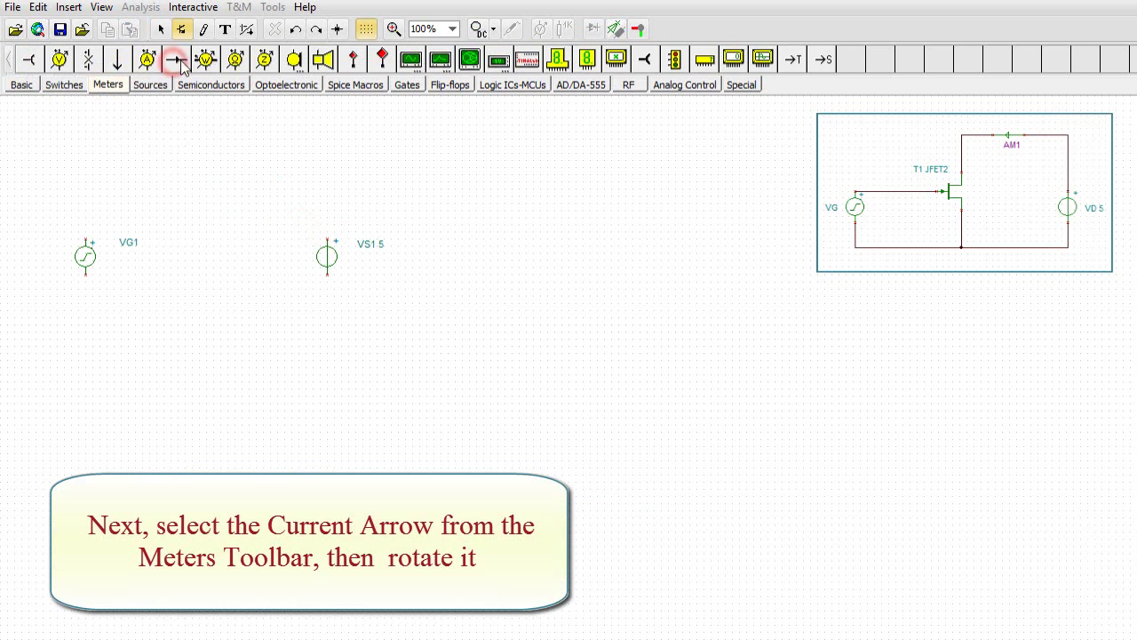
{"action": "left_click", "coordinate": [293, 31]}
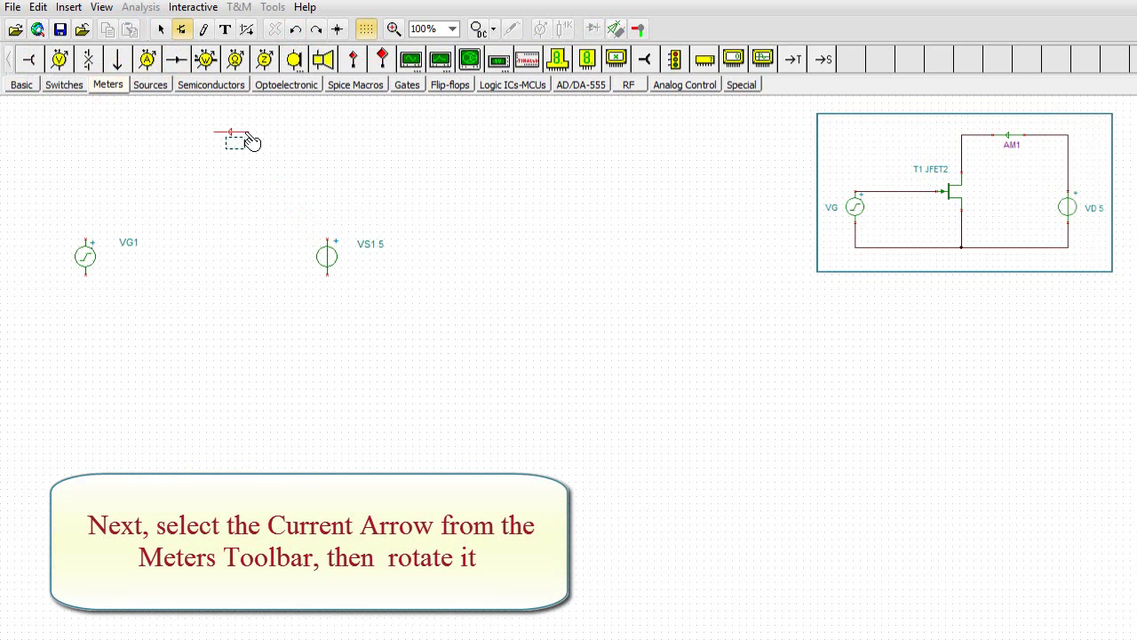
{"action": "left_click", "coordinate": [275, 164]}
{"action": "left_click", "coordinate": [279, 146]}
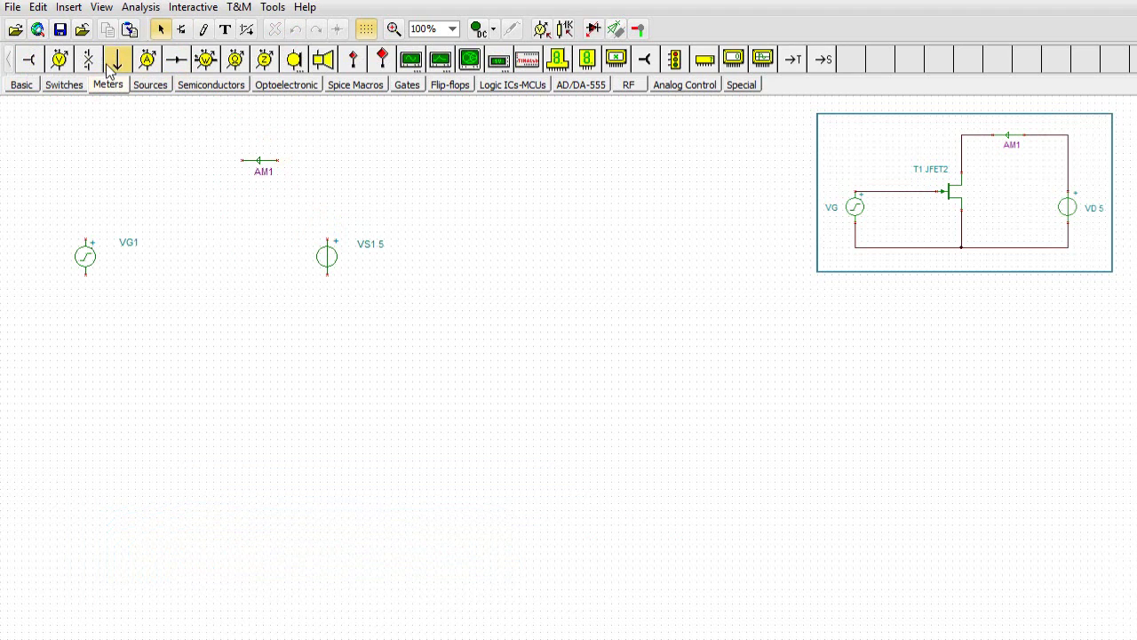
Place the jfet2.TSM user macro as T1 JFET2 between generator VG1 and source VS1.
{"action": "left_click", "coordinate": [75, 9]}
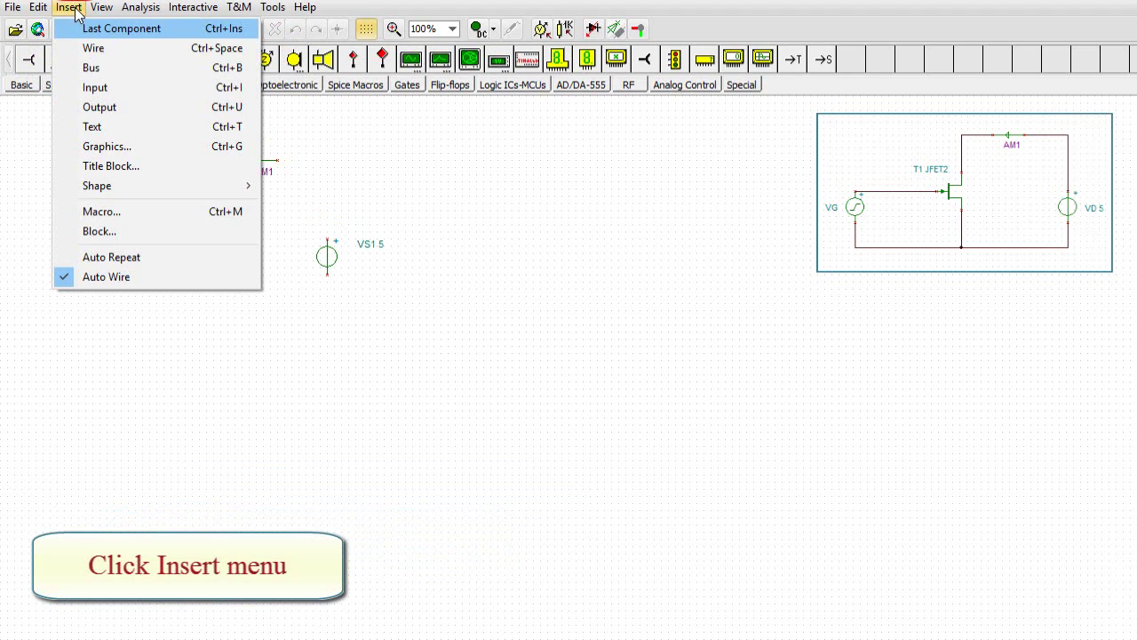
{"action": "left_click", "coordinate": [131, 216]}
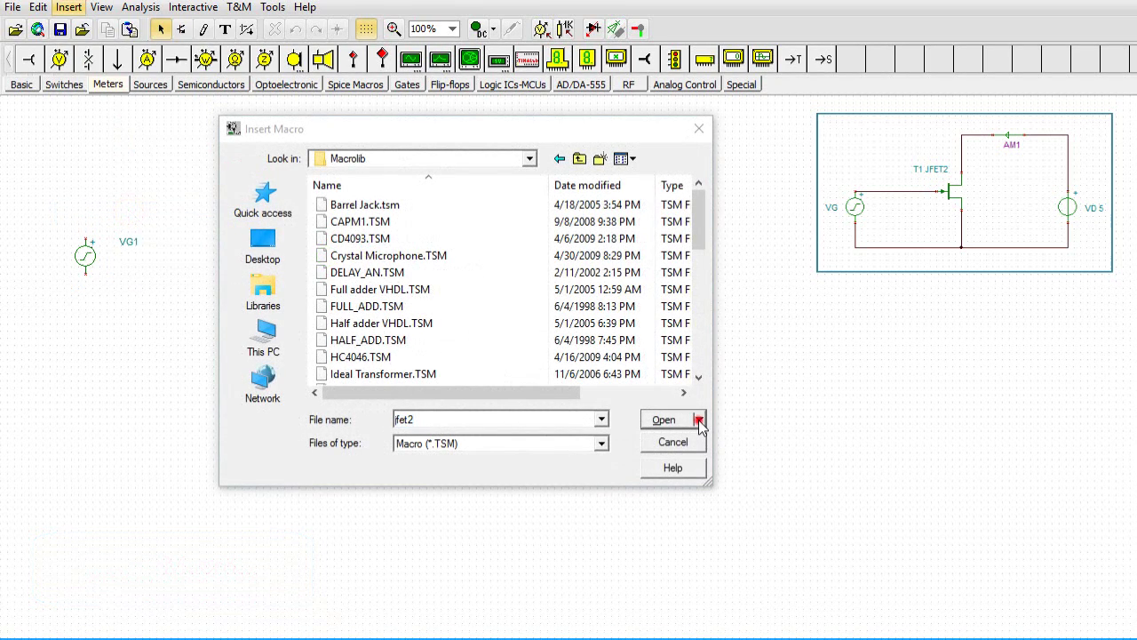
{"action": "left_click", "coordinate": [699, 421]}
{"action": "left_click", "coordinate": [680, 445]}
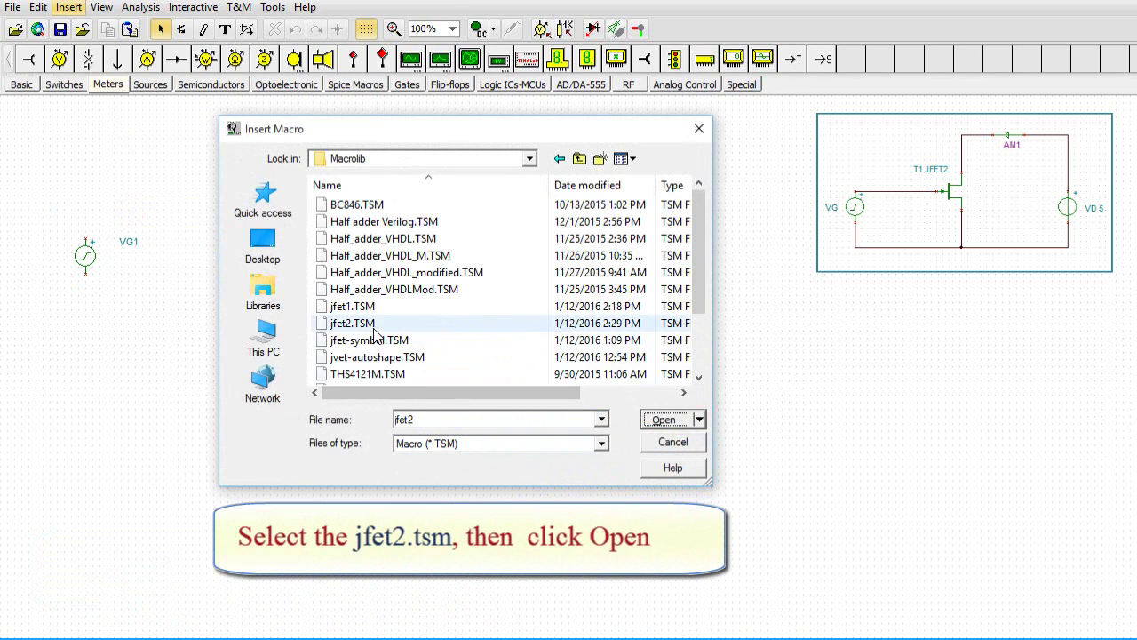
{"action": "left_click", "coordinate": [371, 324]}
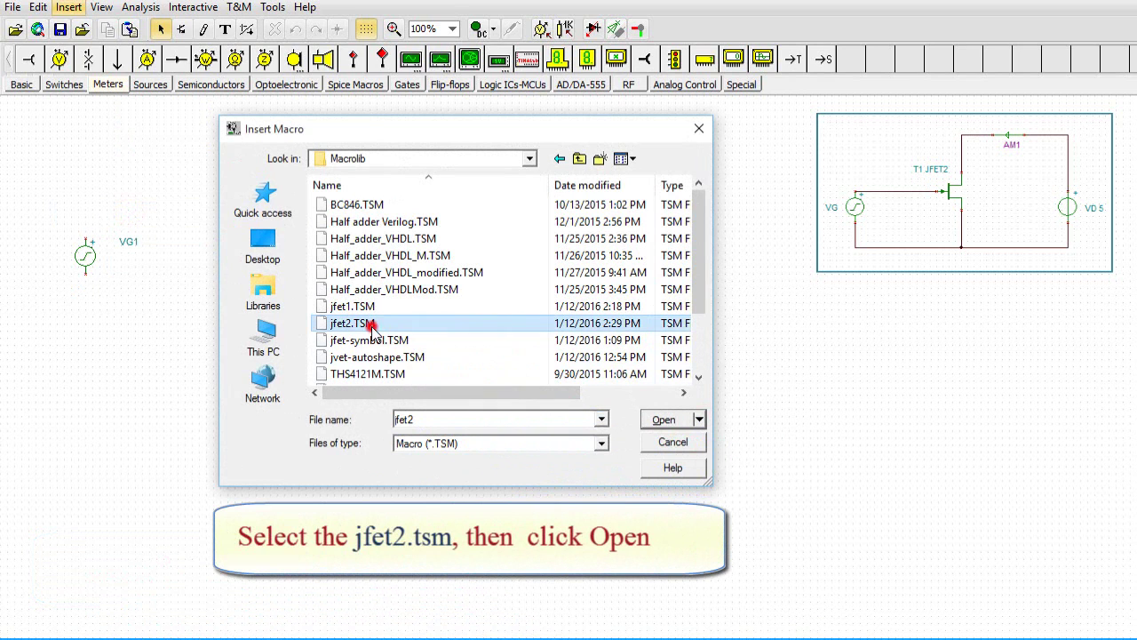
{"action": "left_click", "coordinate": [659, 425]}
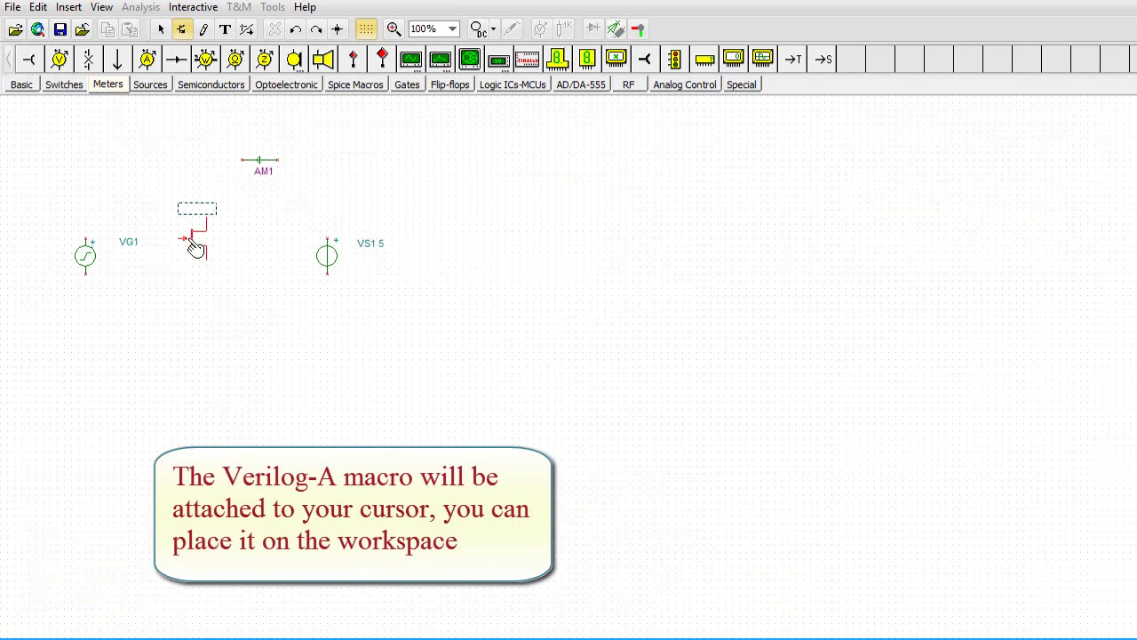
{"action": "left_click", "coordinate": [196, 247]}
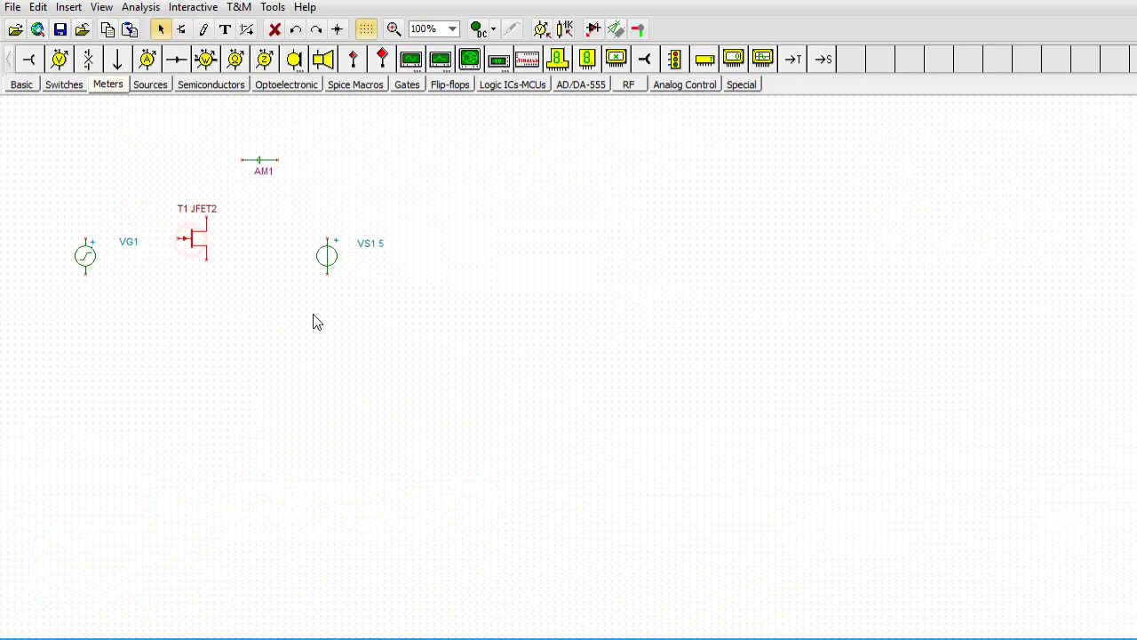
{"action": "left_click", "coordinate": [584, 411]}
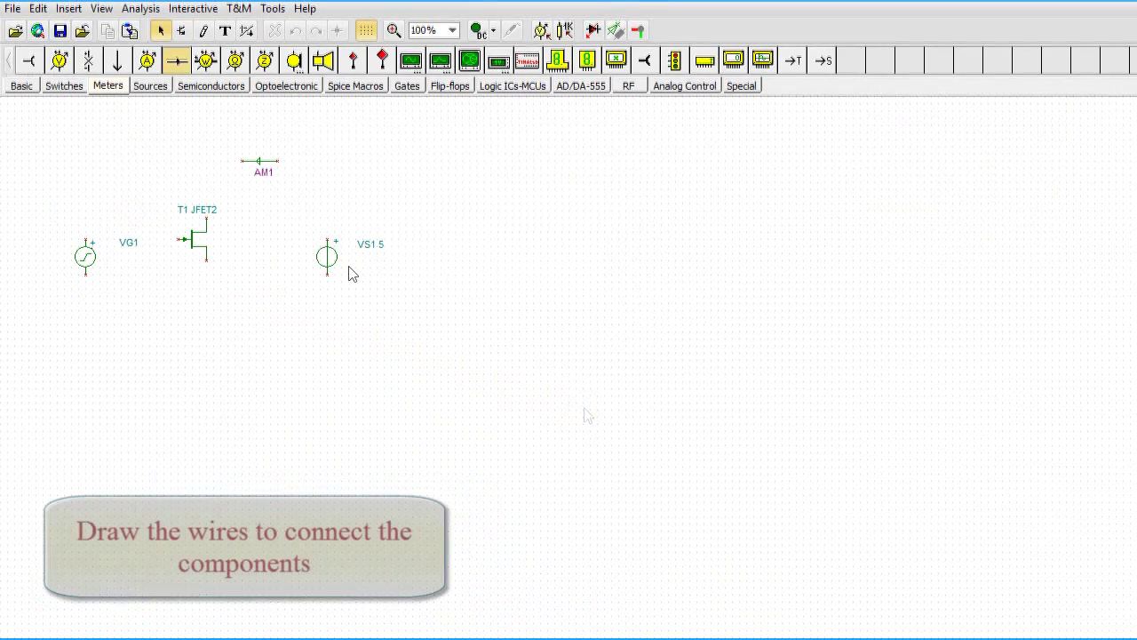
Wire the generator to the JFET gate and connect the remaining components into one circuit.
{"action": "left_click_drag", "start_coordinate": [330, 236], "coordinate": [330, 216]}
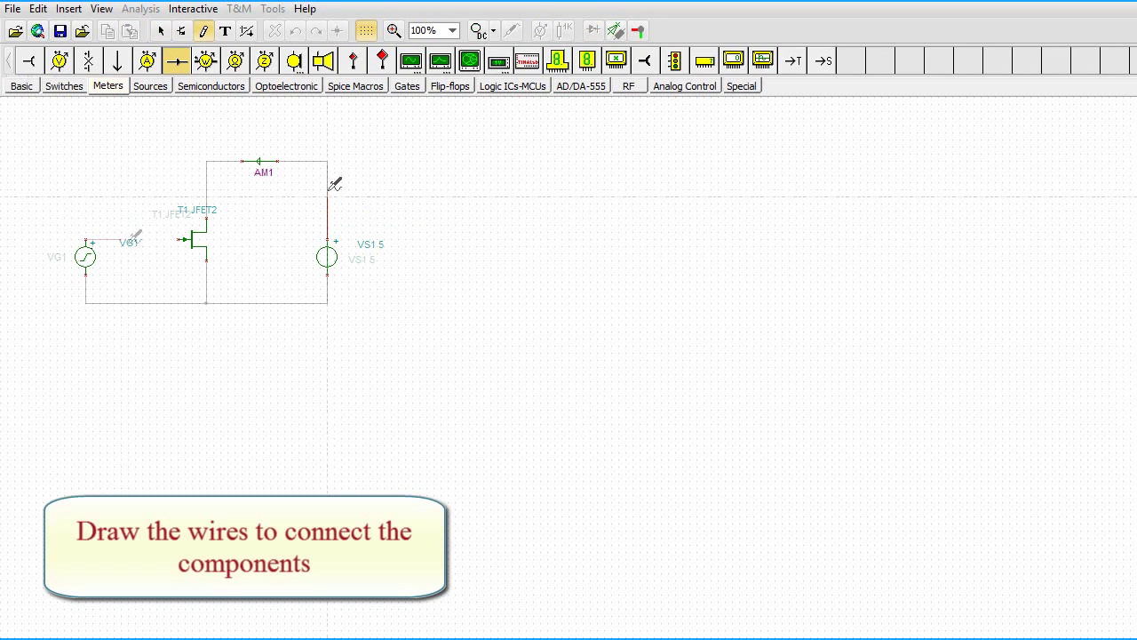
{"action": "left_click_drag", "start_coordinate": [87, 240], "coordinate": [183, 238]}
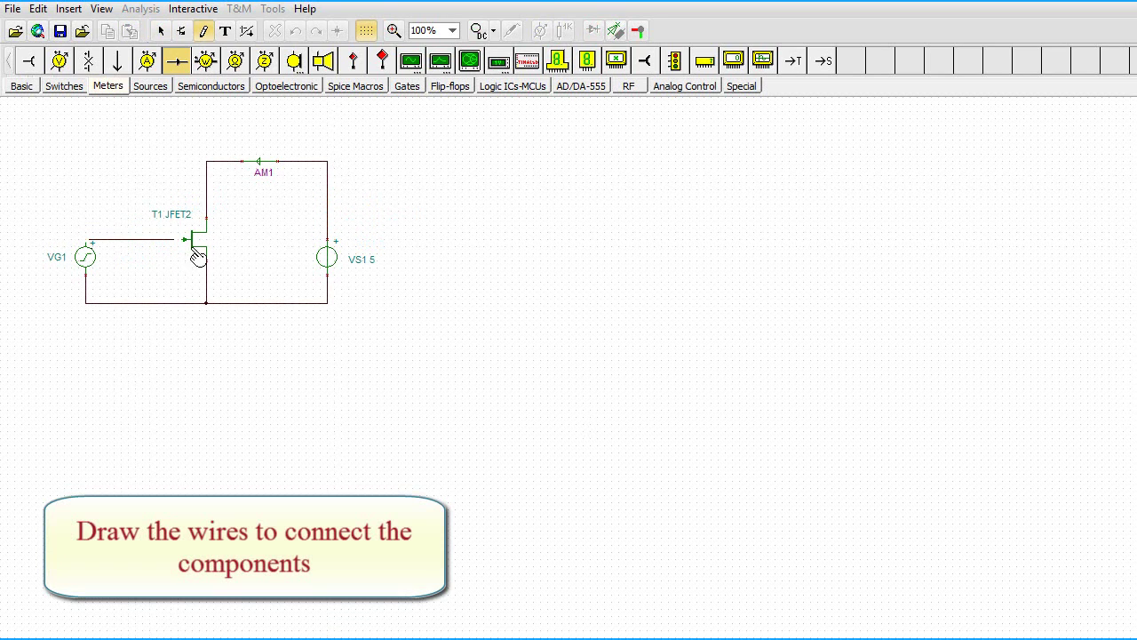
{"action": "key", "text": "Escape"}
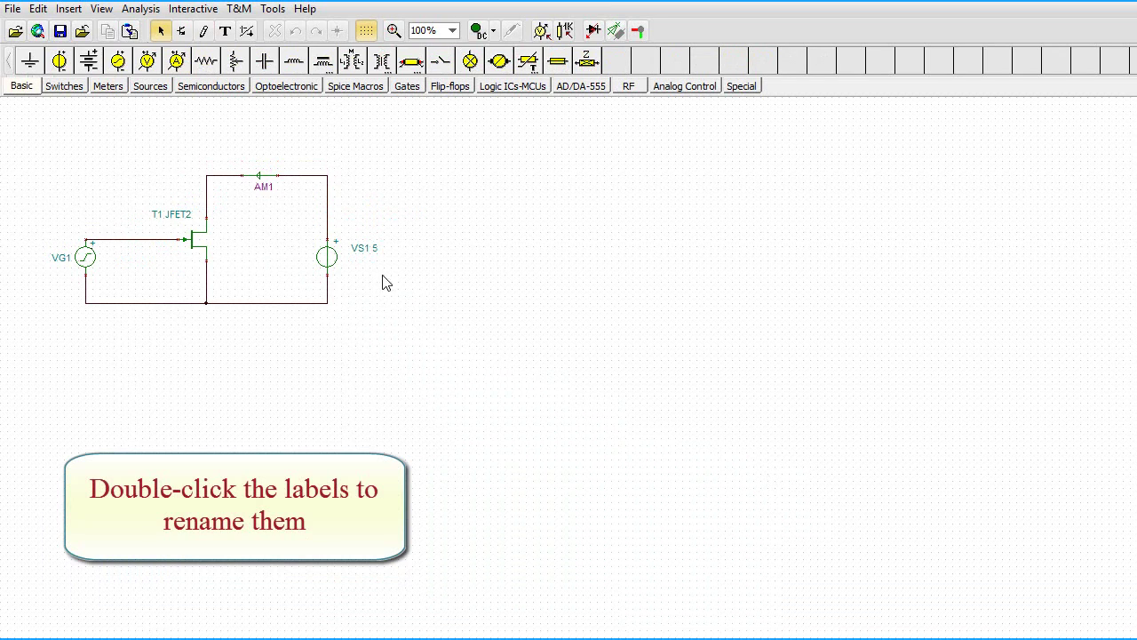
Relabel the voltage source as VD and the current arrow as ID, positioning the VD 5 label beside the source.
{"action": "double_click", "coordinate": [364, 249]}
{"action": "left_click", "coordinate": [881, 368]}
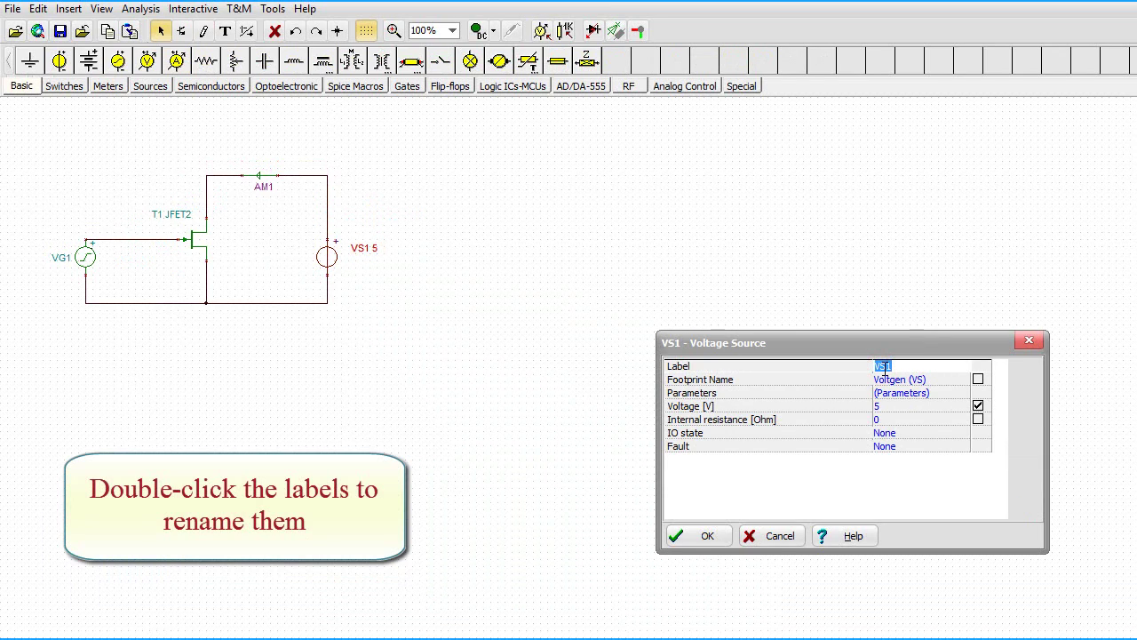
{"action": "type", "text": "VD"}
{"action": "left_click", "coordinate": [706, 536]}
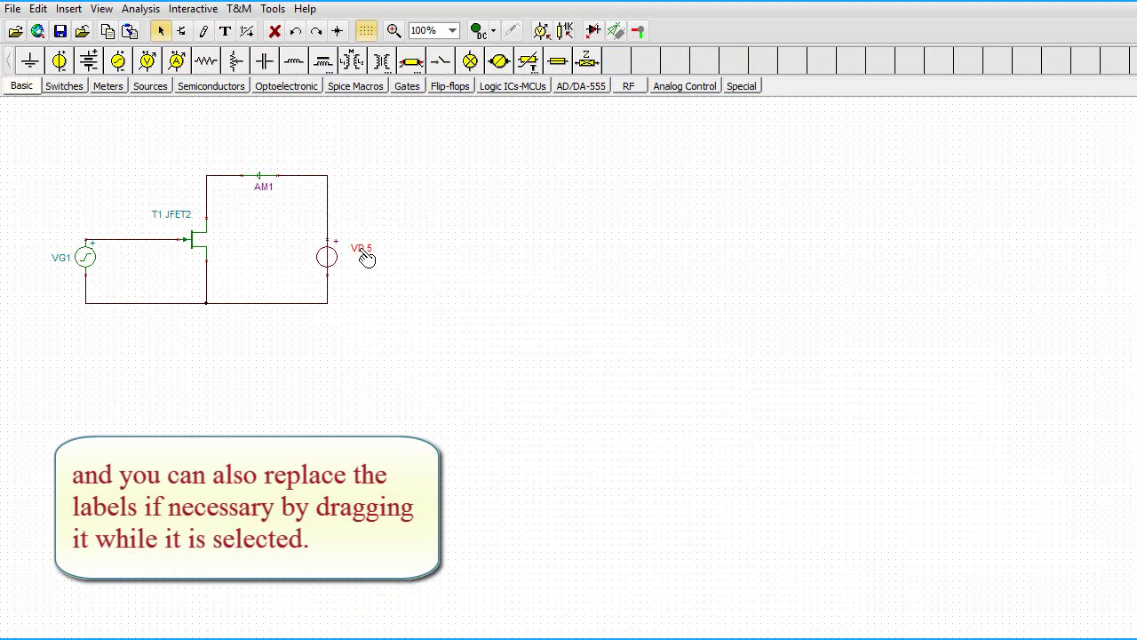
{"action": "left_click_drag", "start_coordinate": [367, 258], "coordinate": [363, 266]}
{"action": "left_click", "coordinate": [418, 318]}
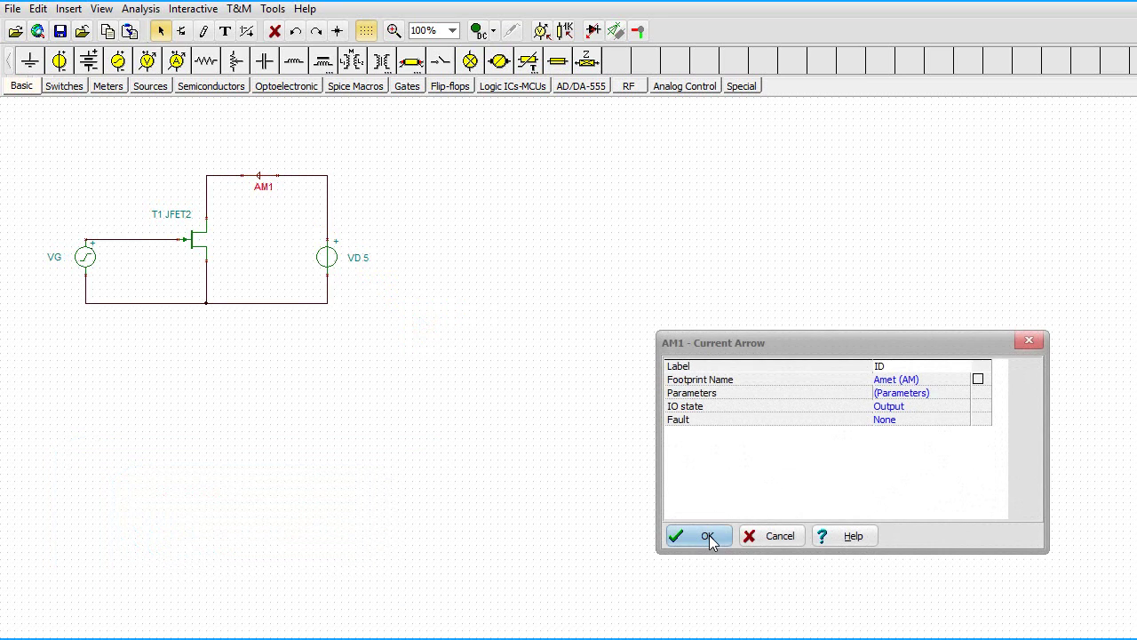
{"action": "left_click", "coordinate": [708, 537]}
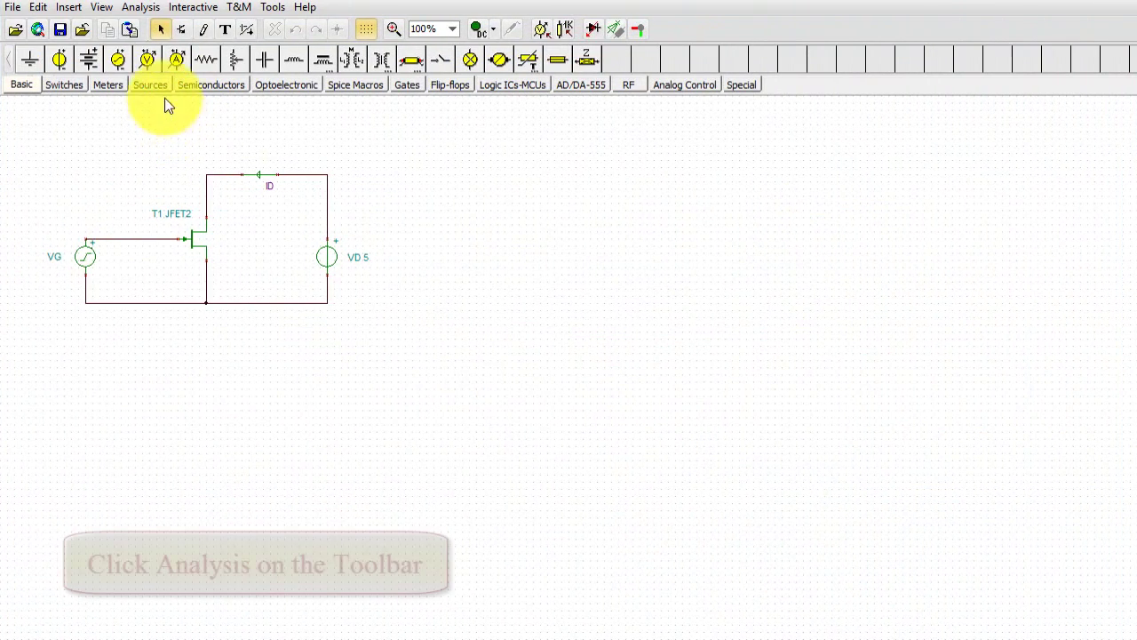
Configure the DC Transfer Characteristic: VD 0–5 V, with nested VG sweep from -2 to 0 V in 9 points.
{"action": "left_click", "coordinate": [140, 8]}
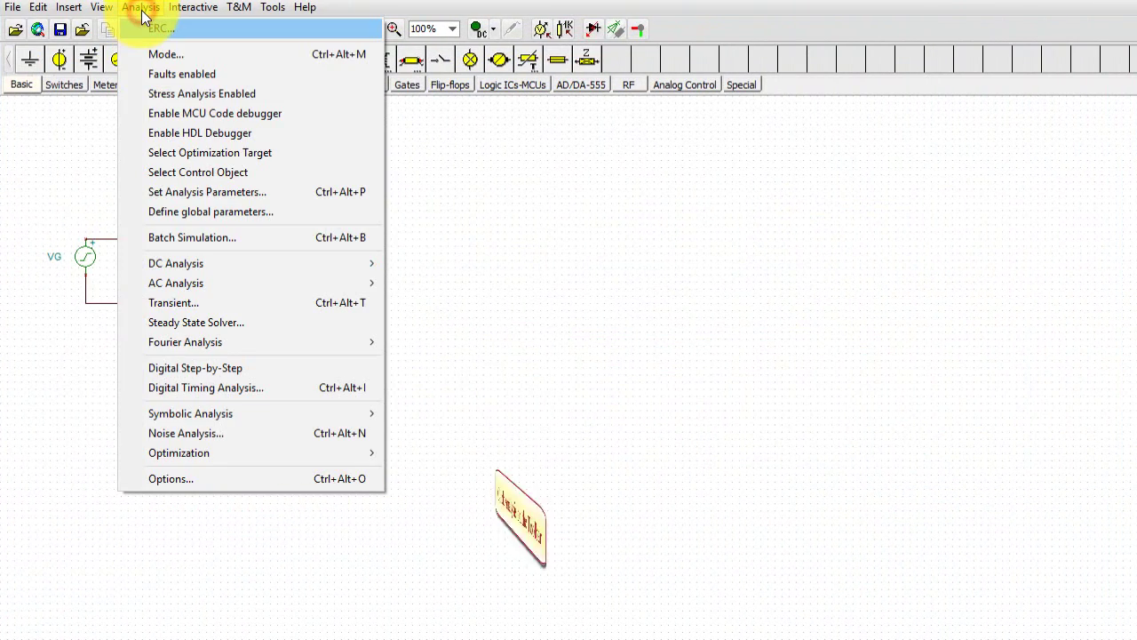
{"action": "mouse_move", "coordinate": [270, 261]}
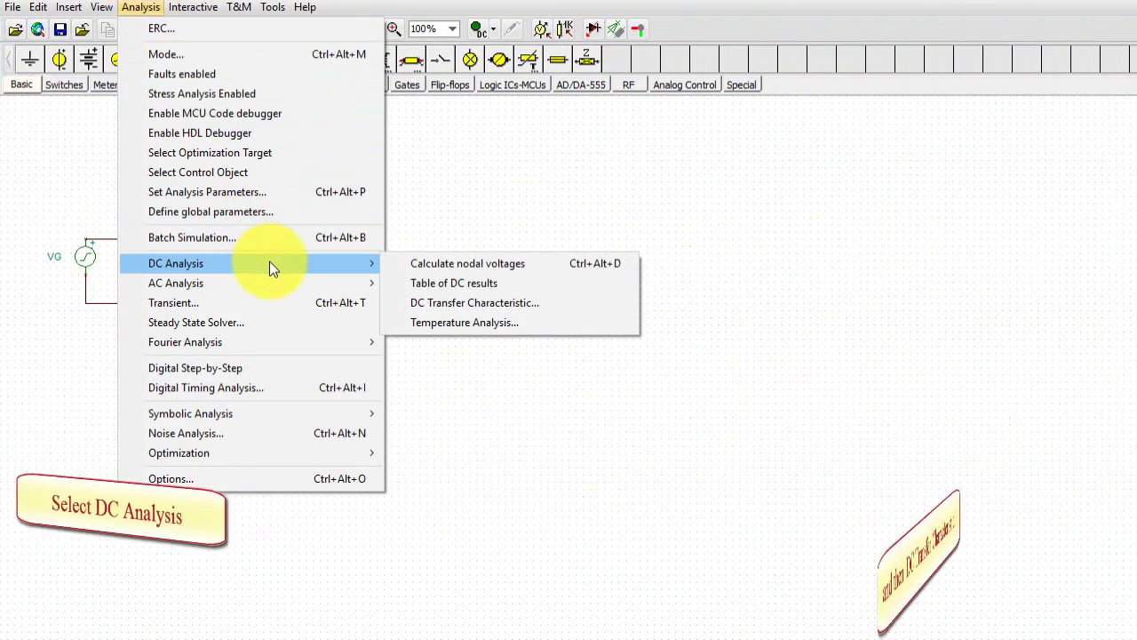
{"action": "left_click", "coordinate": [433, 303]}
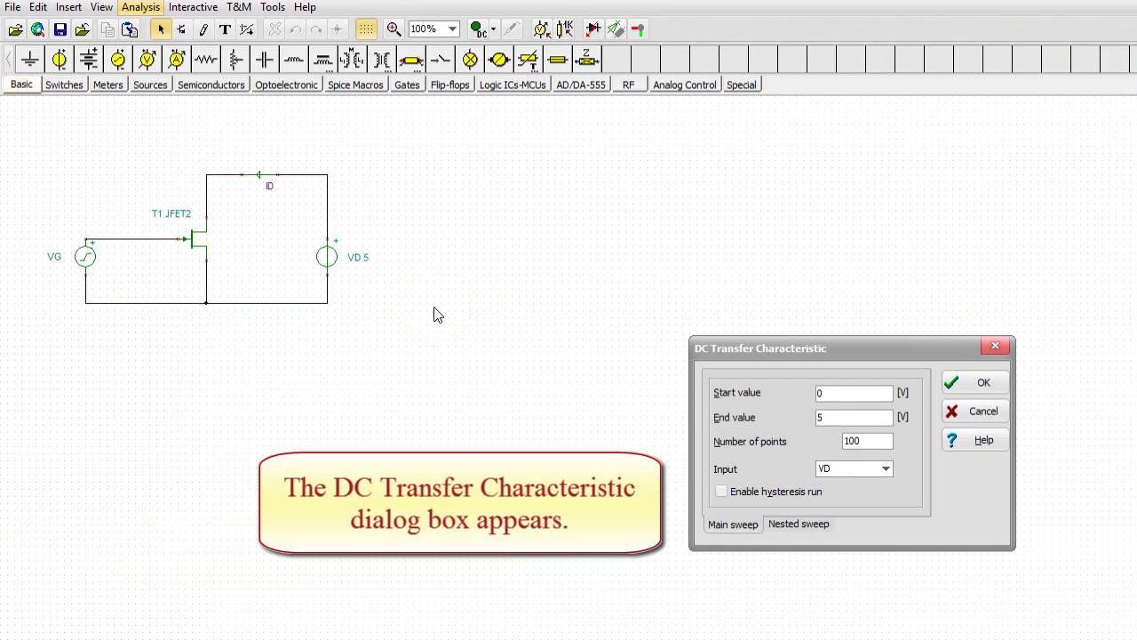
{"action": "left_click_drag", "start_coordinate": [807, 353], "coordinate": [620, 146]}
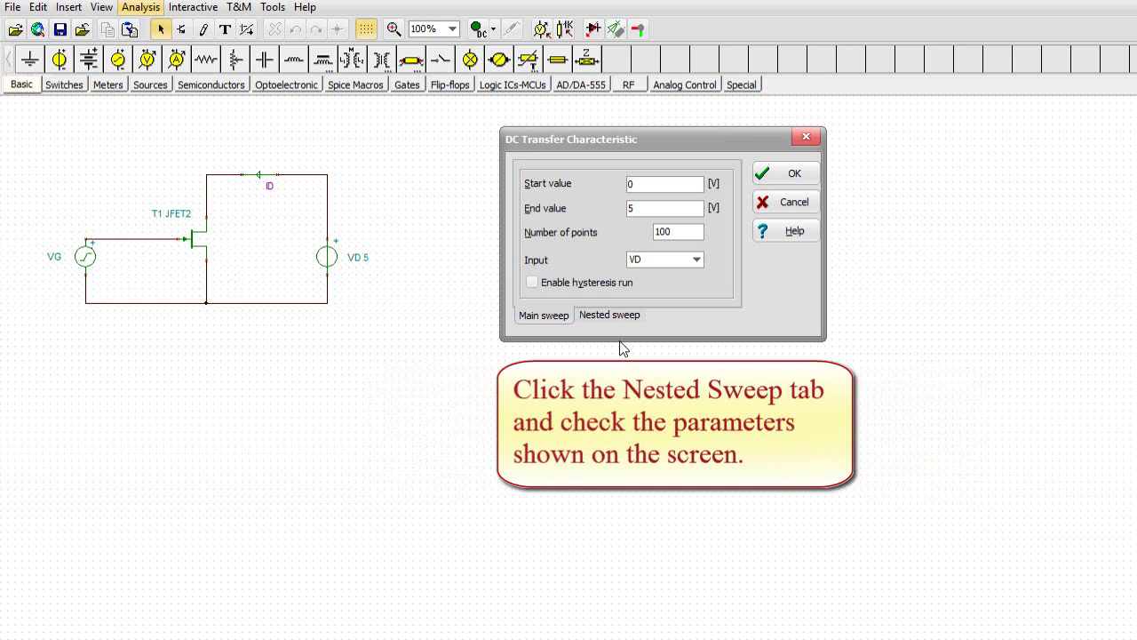
{"action": "left_click", "coordinate": [610, 317]}
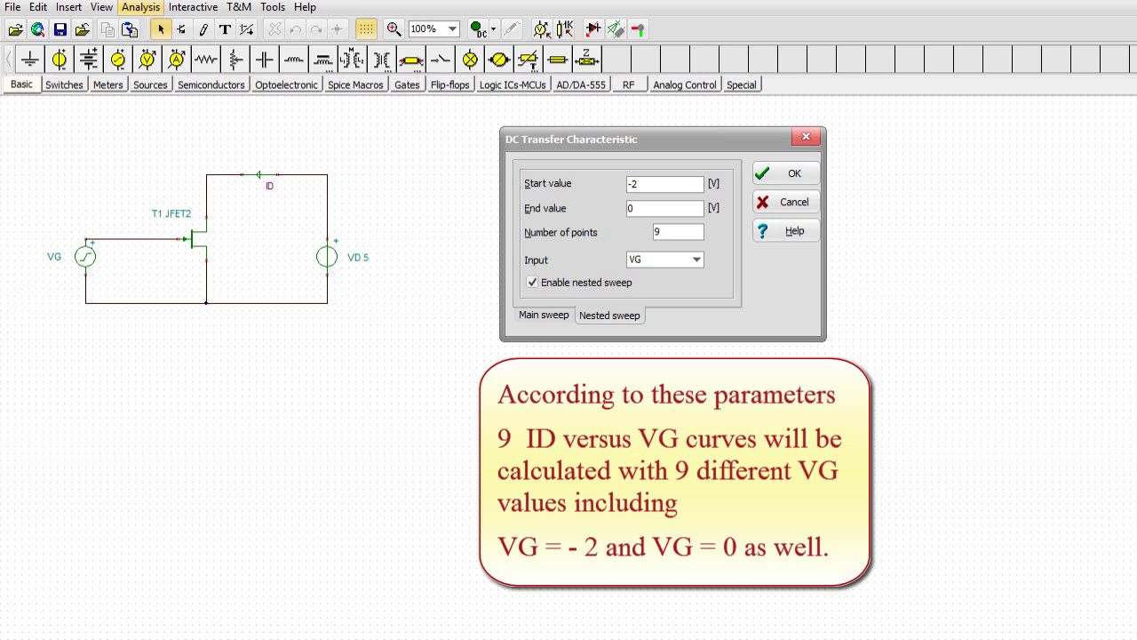
Run the DC transfer analysis and bring the DC result1 plot of nine ID curves into view.
{"action": "left_click", "coordinate": [778, 176]}
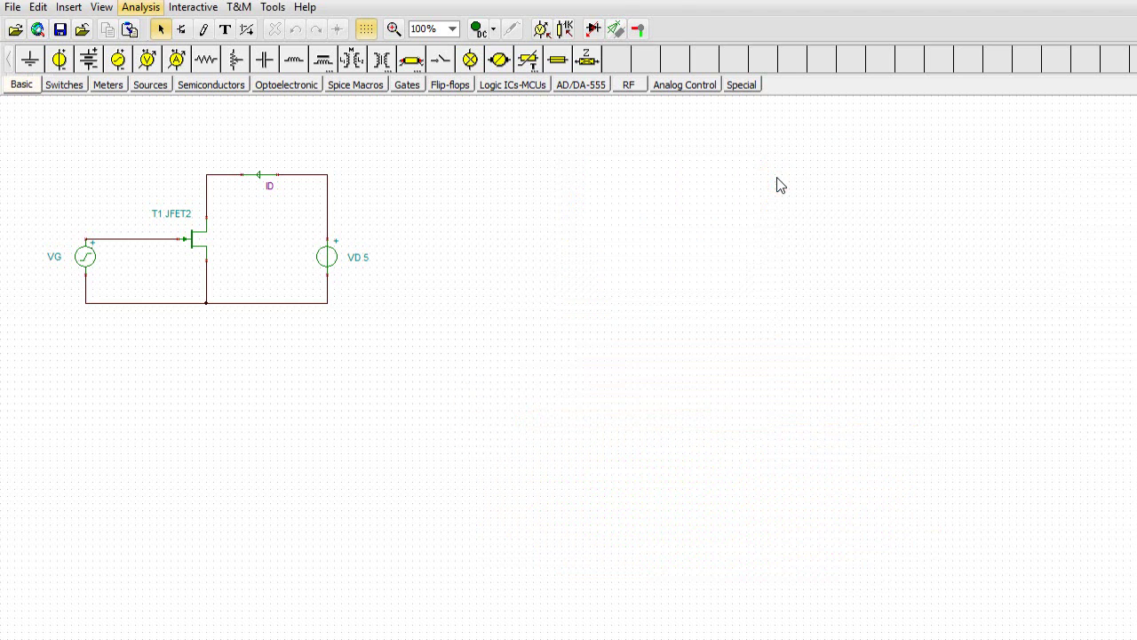
{"action": "left_click_drag", "start_coordinate": [515, 18], "coordinate": [833, 126]}
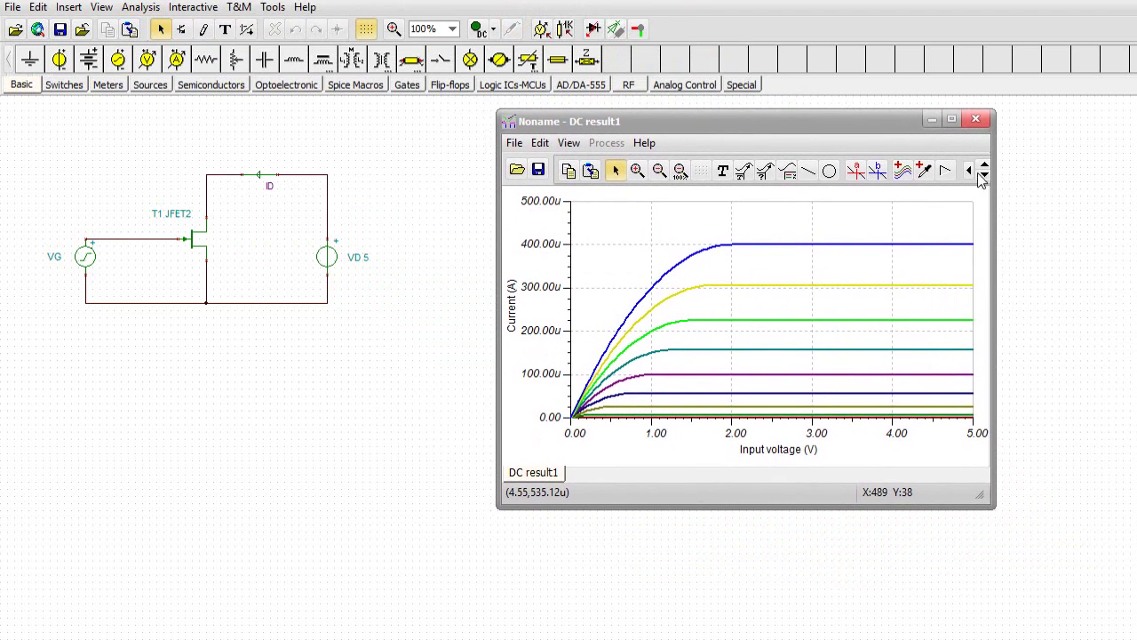